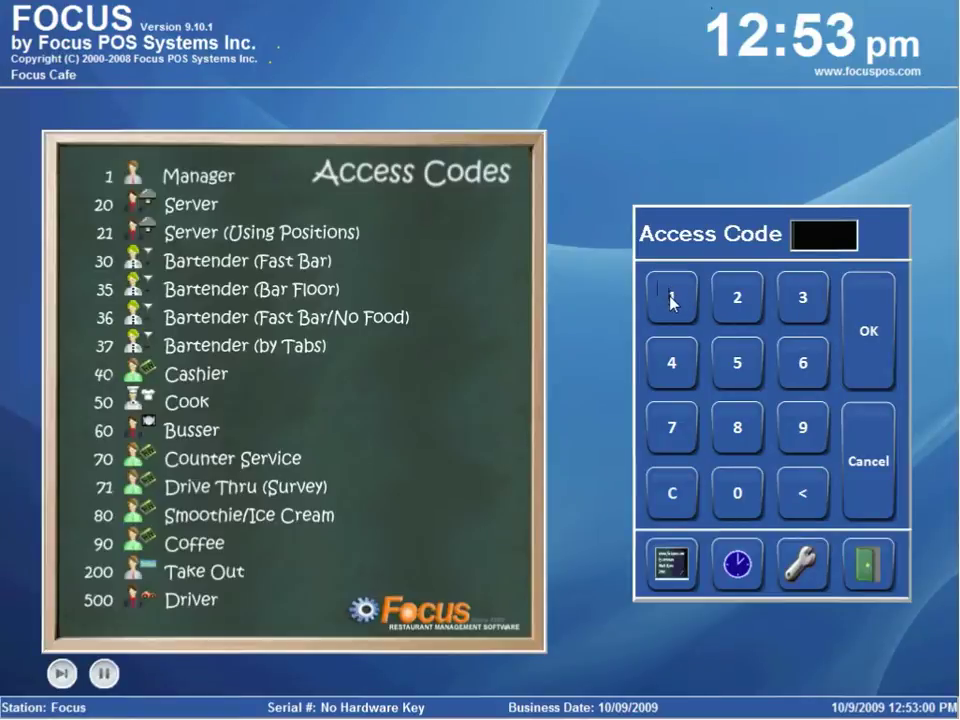
Sign in with the access code and ring up one Coors Light at 3.50.
left_click(671, 302)
left_click(853, 314)
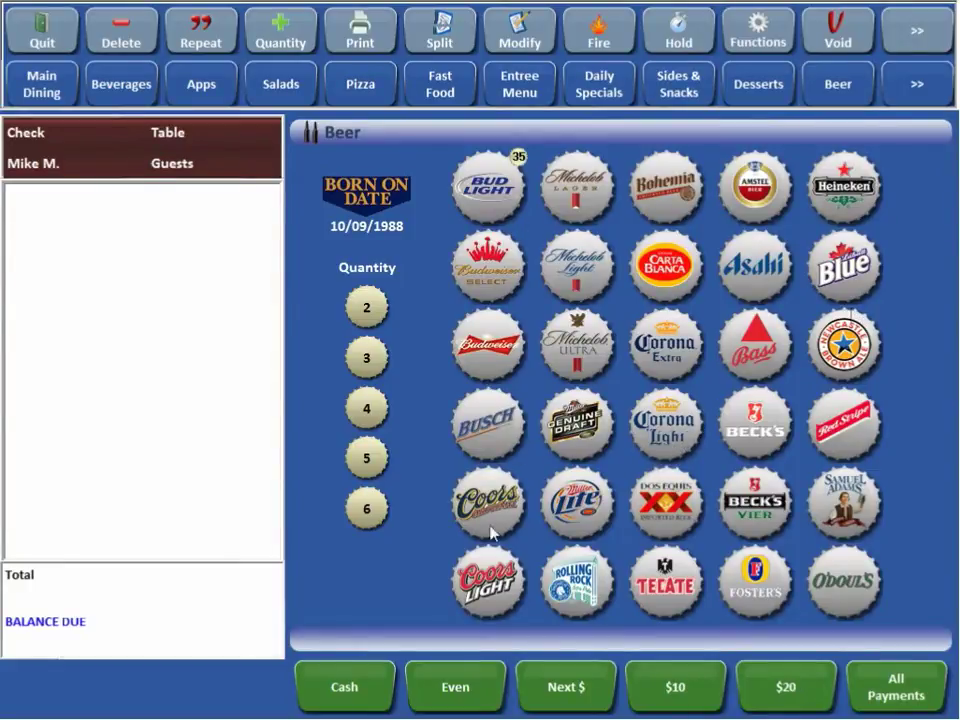
left_click(488, 578)
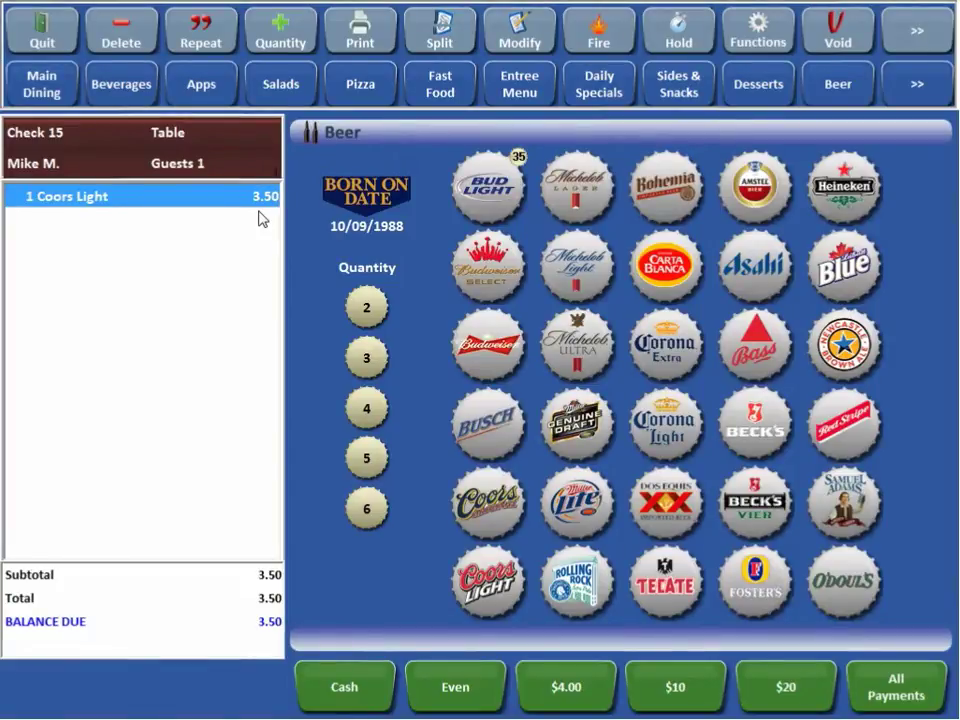
Quit the order, enter back-office Setup via Manager Functions, and open Order Entry > Packages.
left_click(42, 25)
left_click(826, 573)
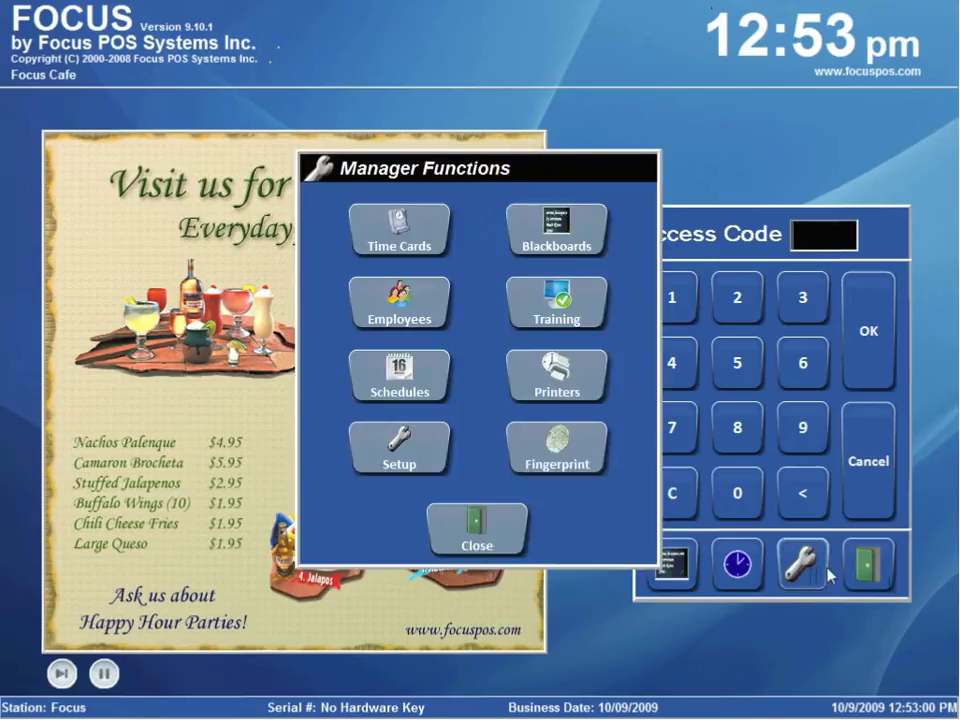
left_click(410, 440)
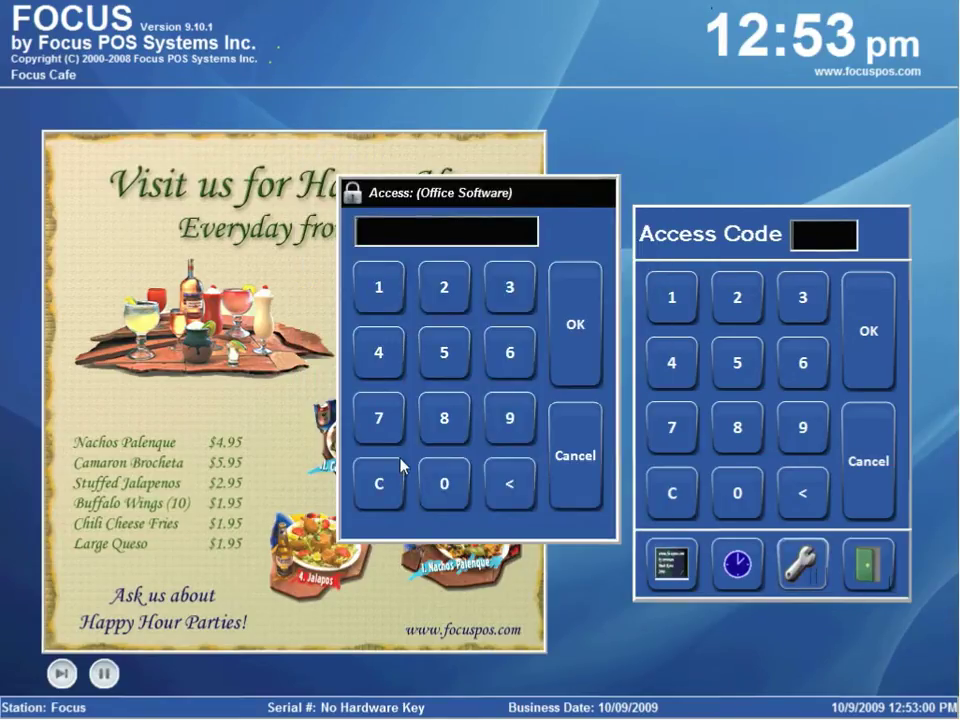
key("Return")
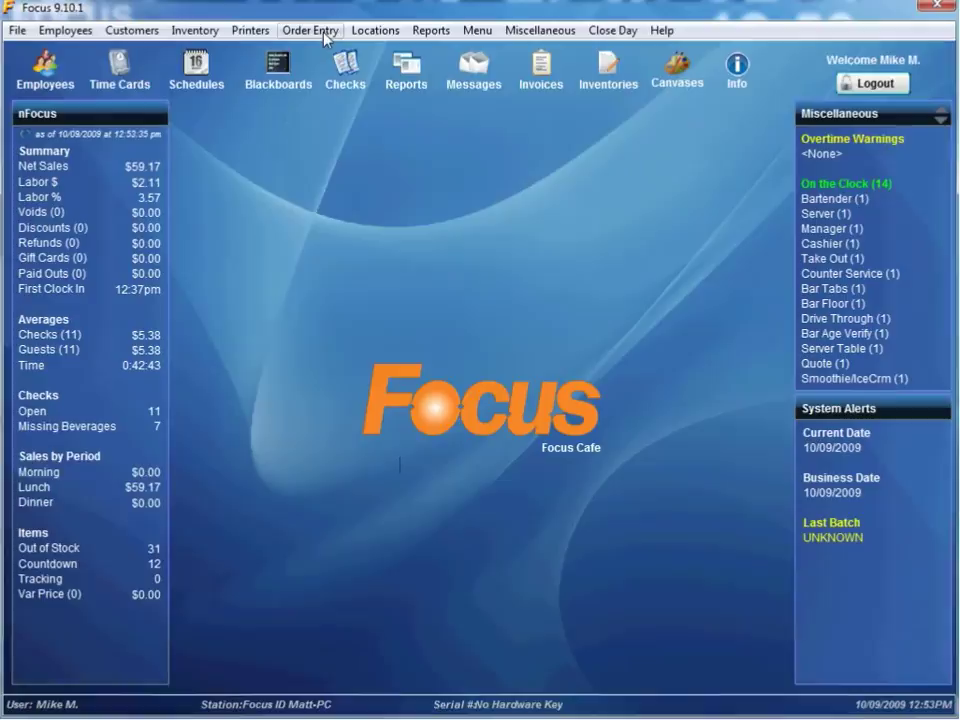
left_click(324, 32)
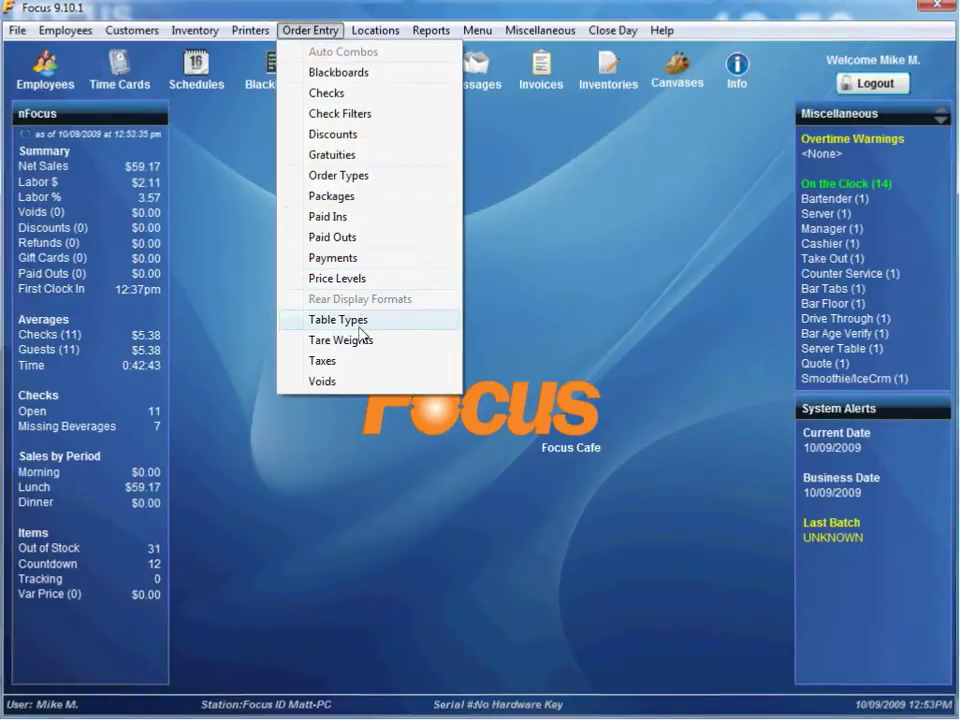
left_click(340, 196)
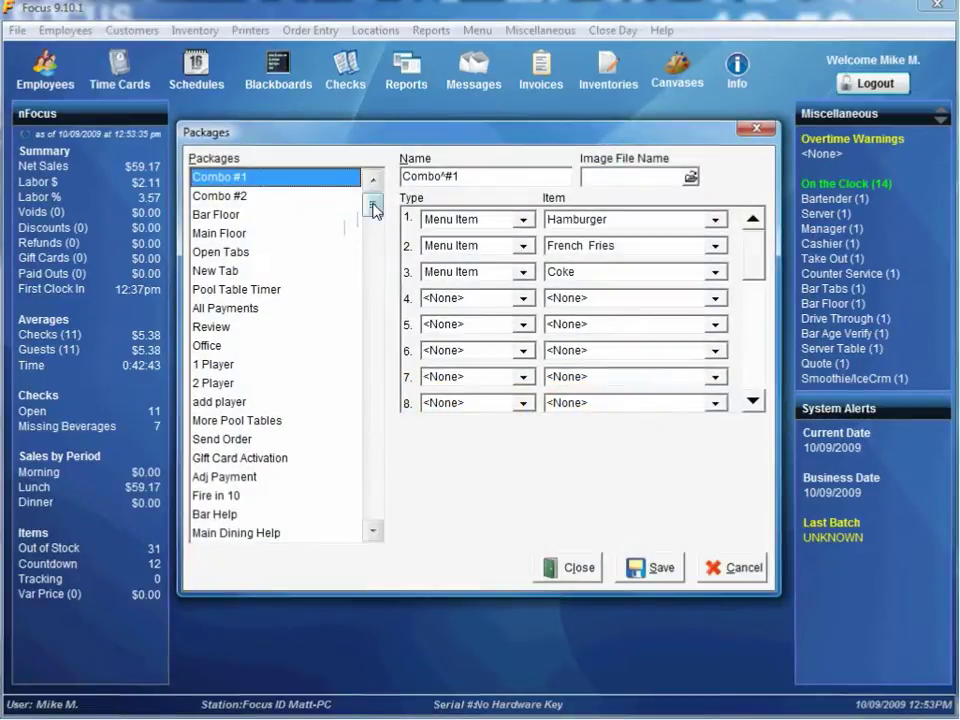
Select the unused Package 82 and name it 'Astros Pricing'.
left_click_drag(373, 205, 366, 304)
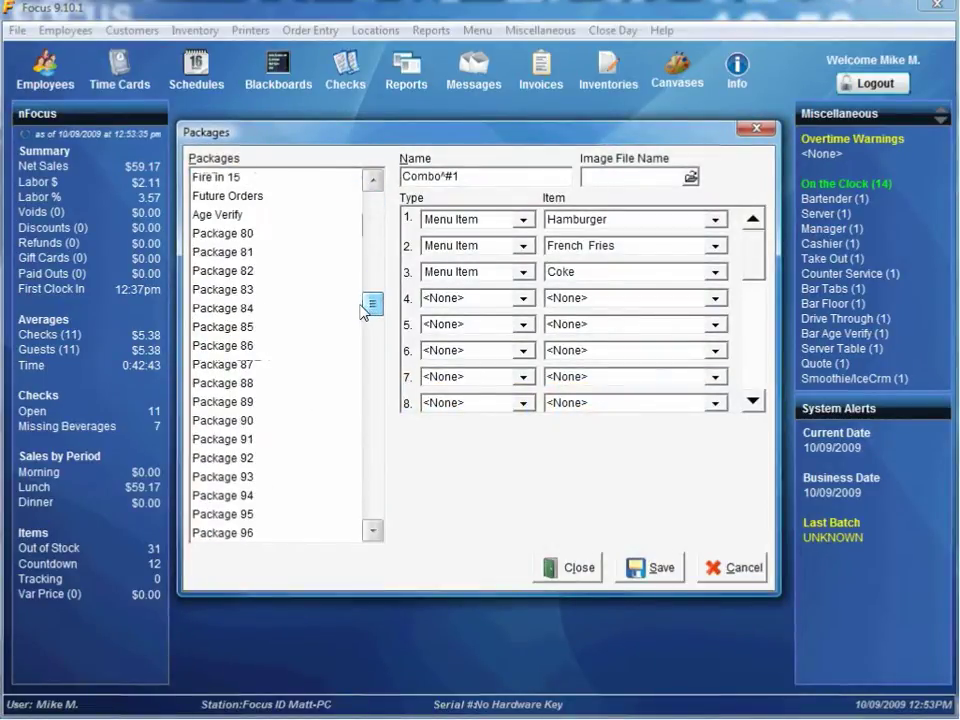
left_click(230, 270)
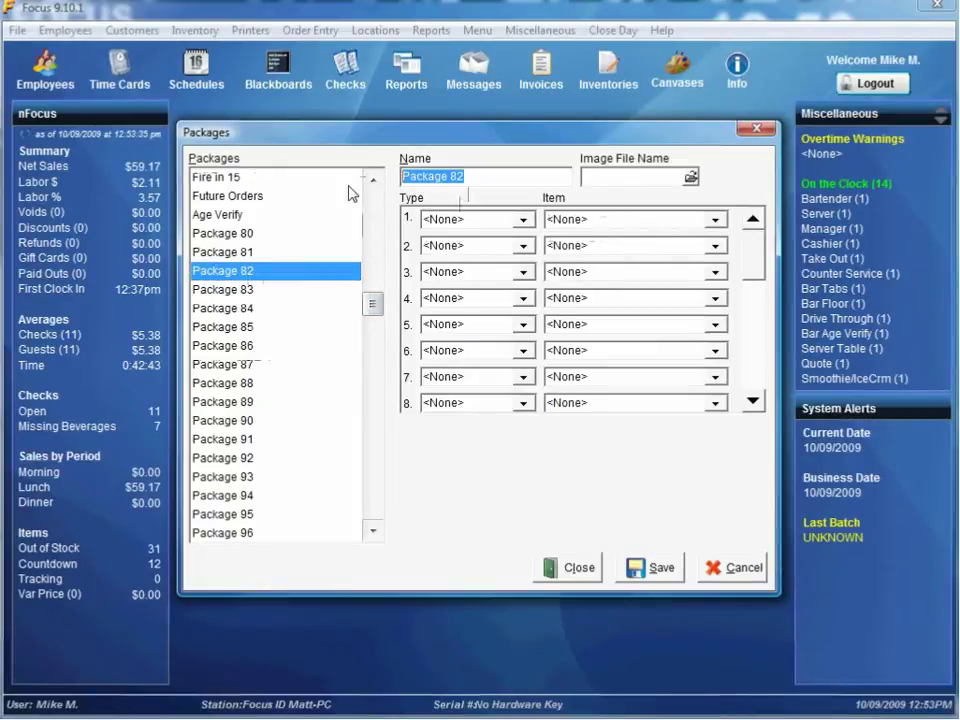
type("As")
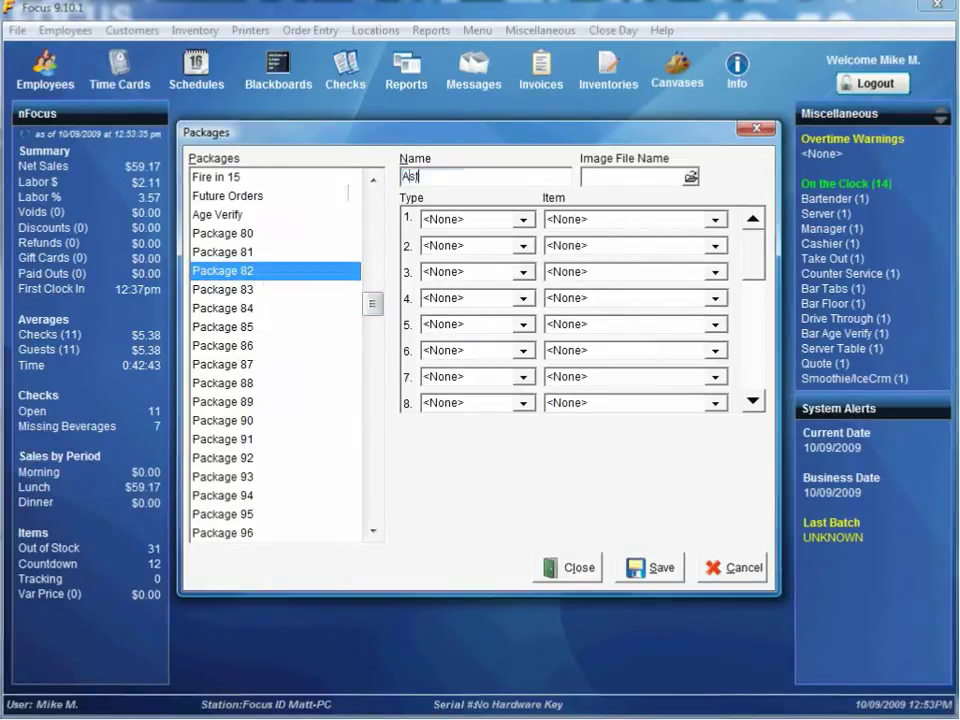
type("tros^ Pricing")
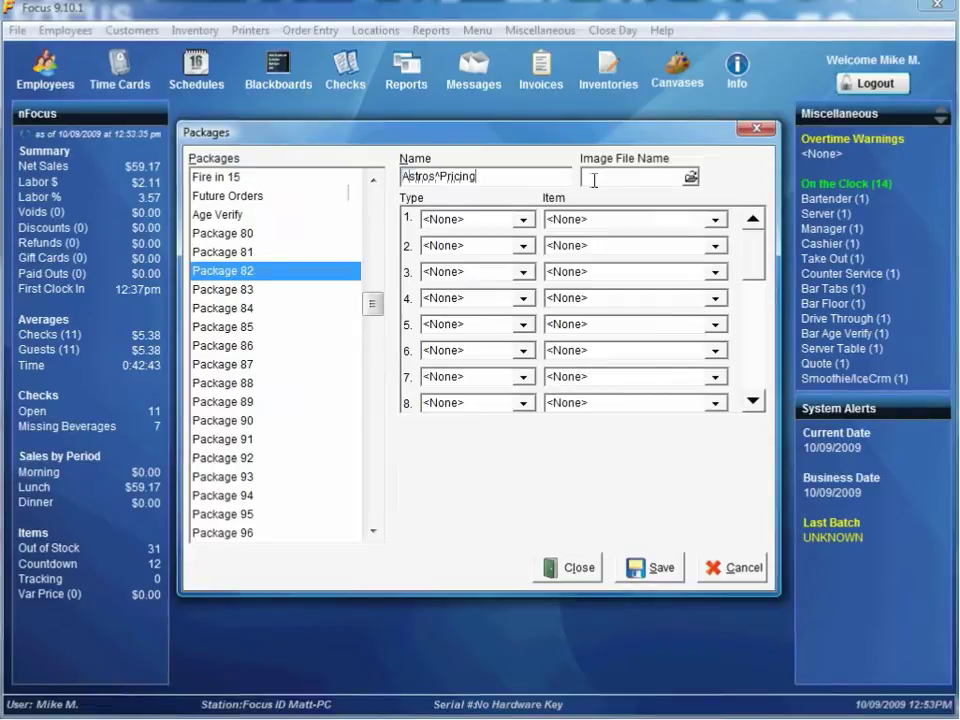
Set row 1 of the package to type Command with the Special Pricing item.
left_click(523, 219)
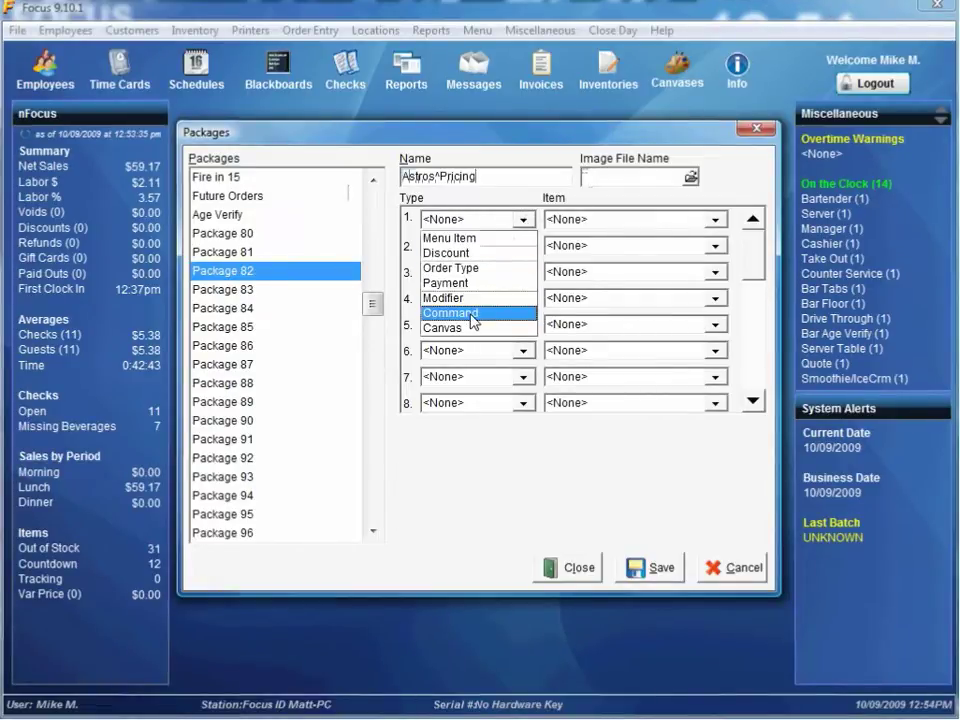
left_click(474, 316)
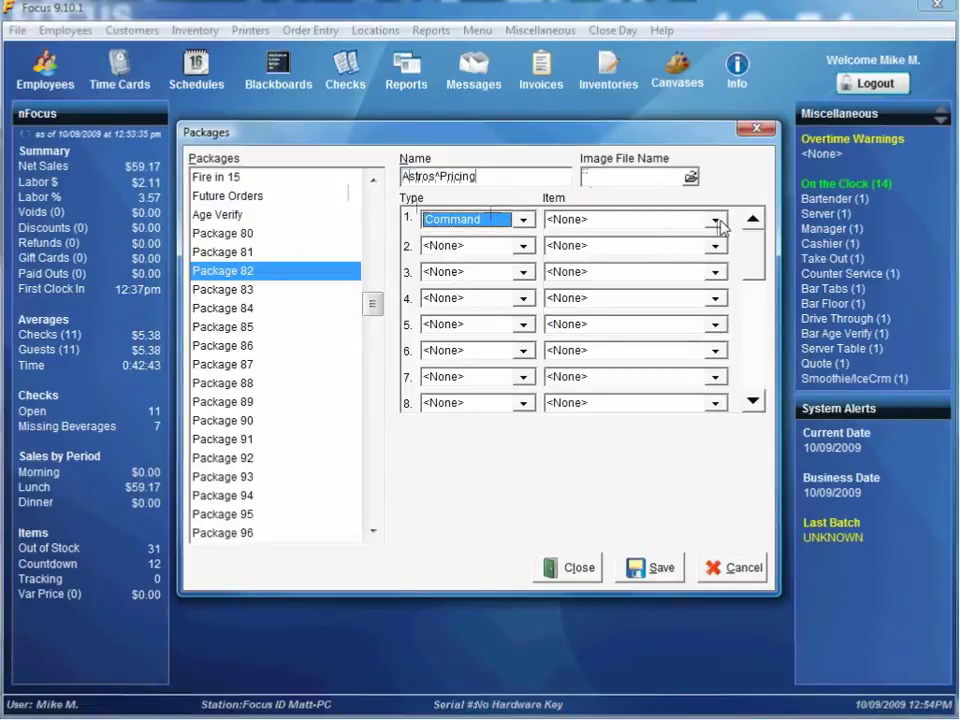
left_click(718, 221)
left_click_drag(718, 245, 698, 402)
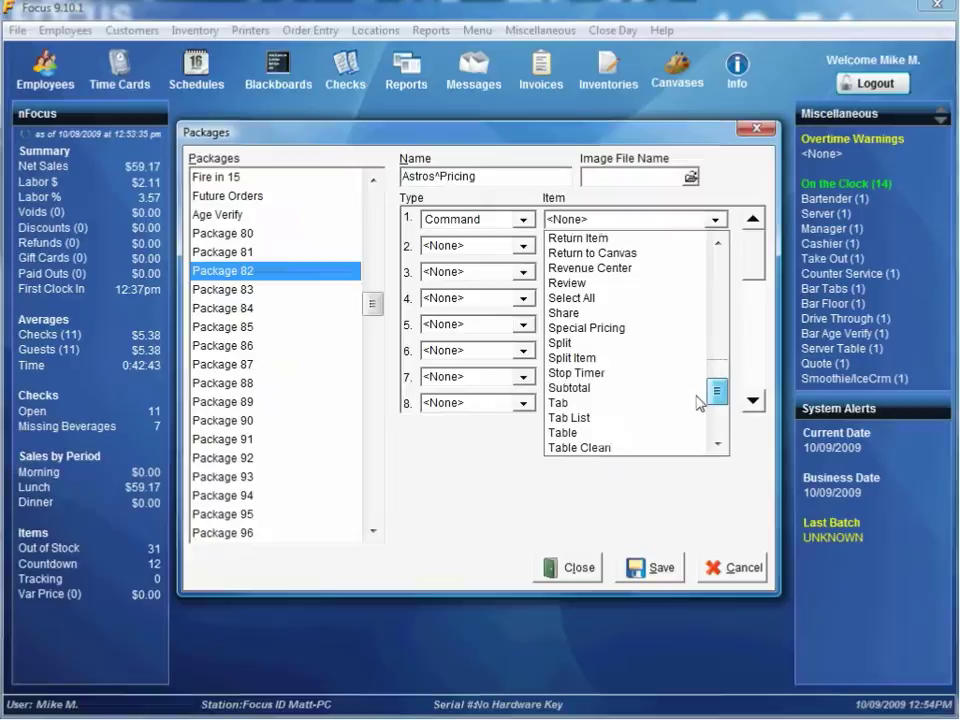
left_click(620, 328)
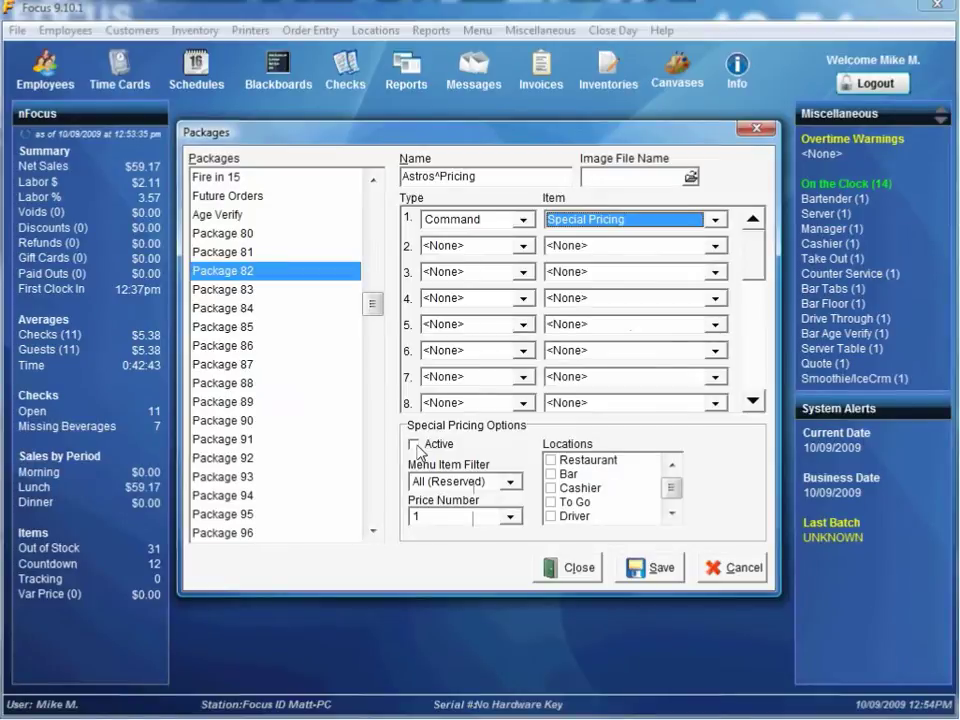
Apply the special pricing in Restaurant, Bar and Cashier.
left_click(552, 461)
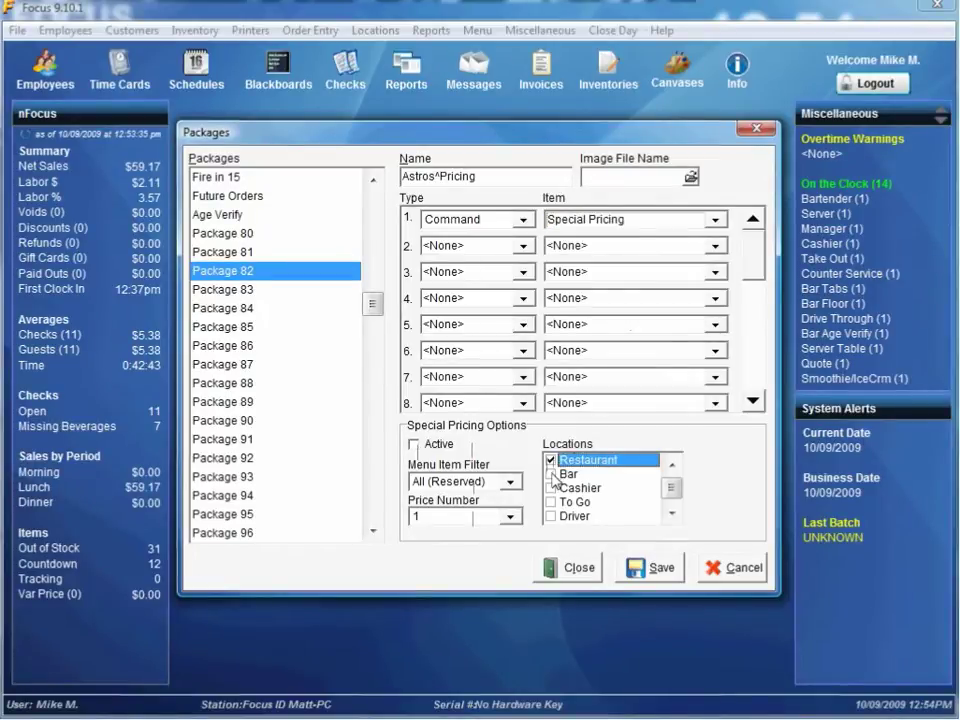
left_click(551, 474)
left_click(551, 488)
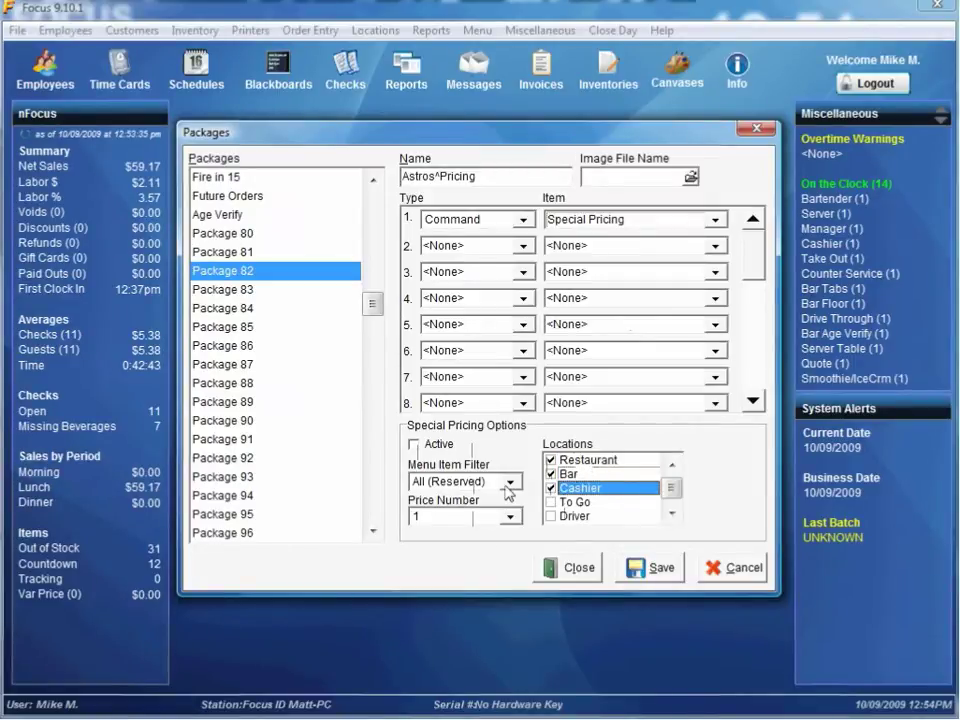
Limit it to Domestic Beer at Price Number 2, then save and close Packages.
left_click(509, 483)
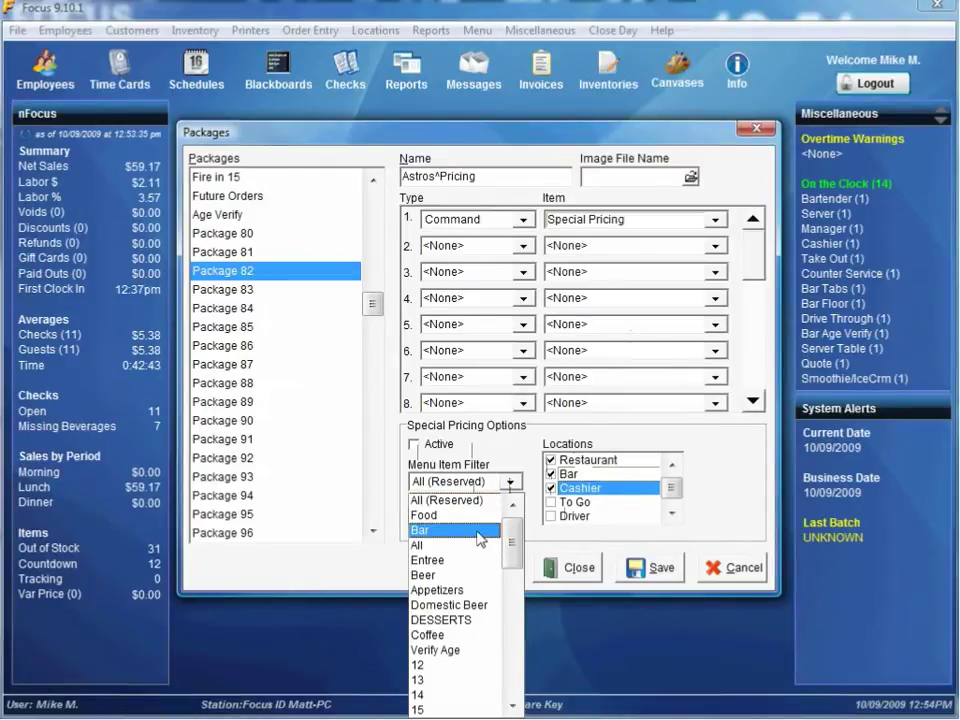
left_click(474, 606)
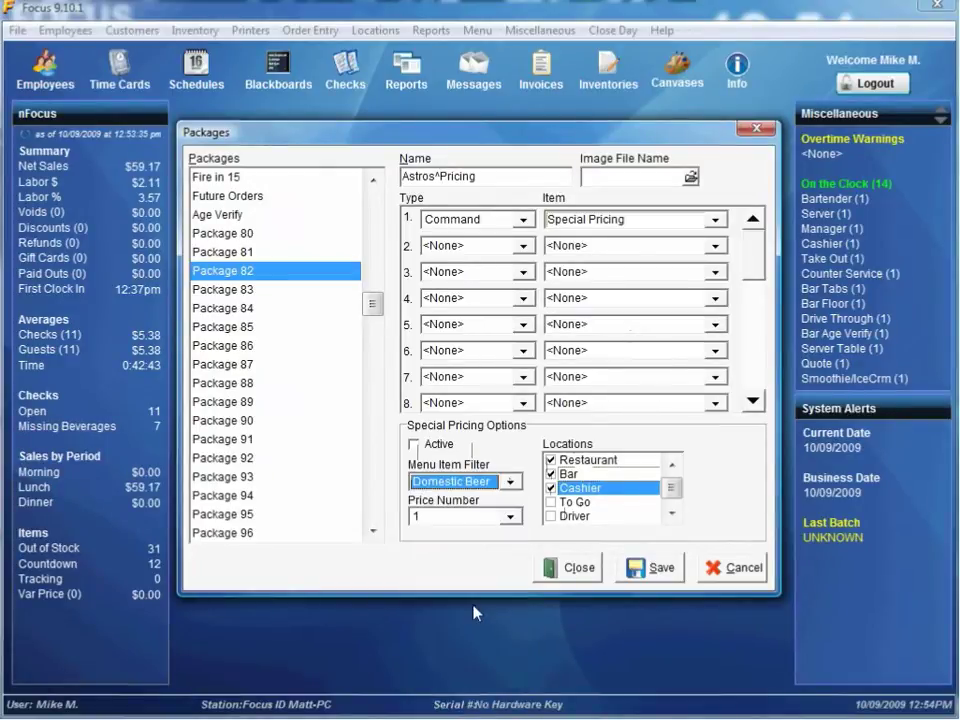
left_click(510, 516)
left_click(464, 551)
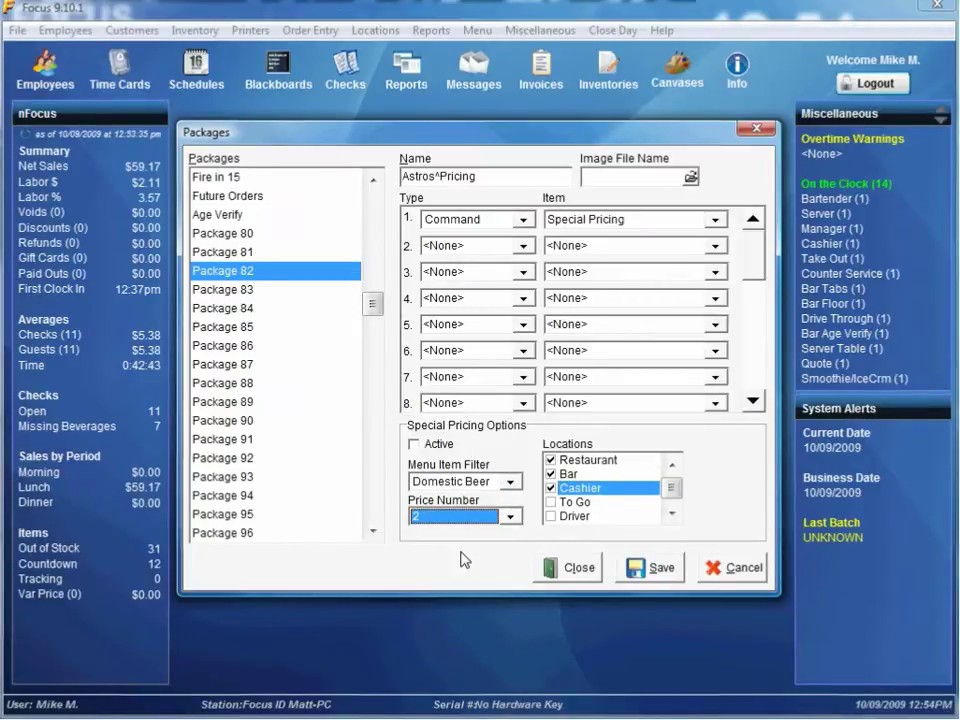
left_click(658, 570)
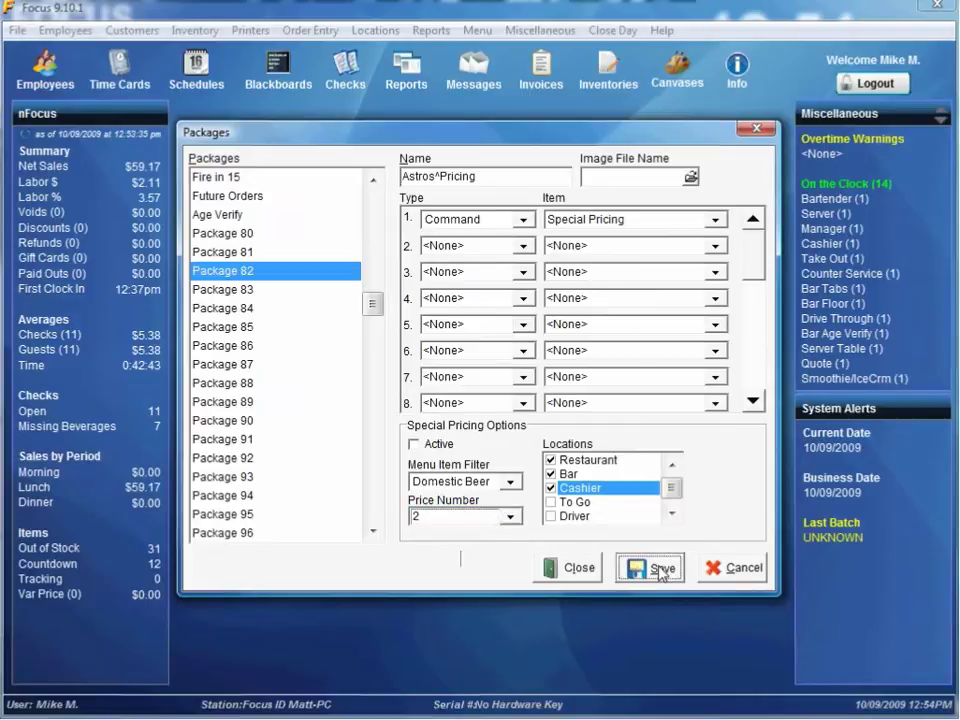
left_click(588, 569)
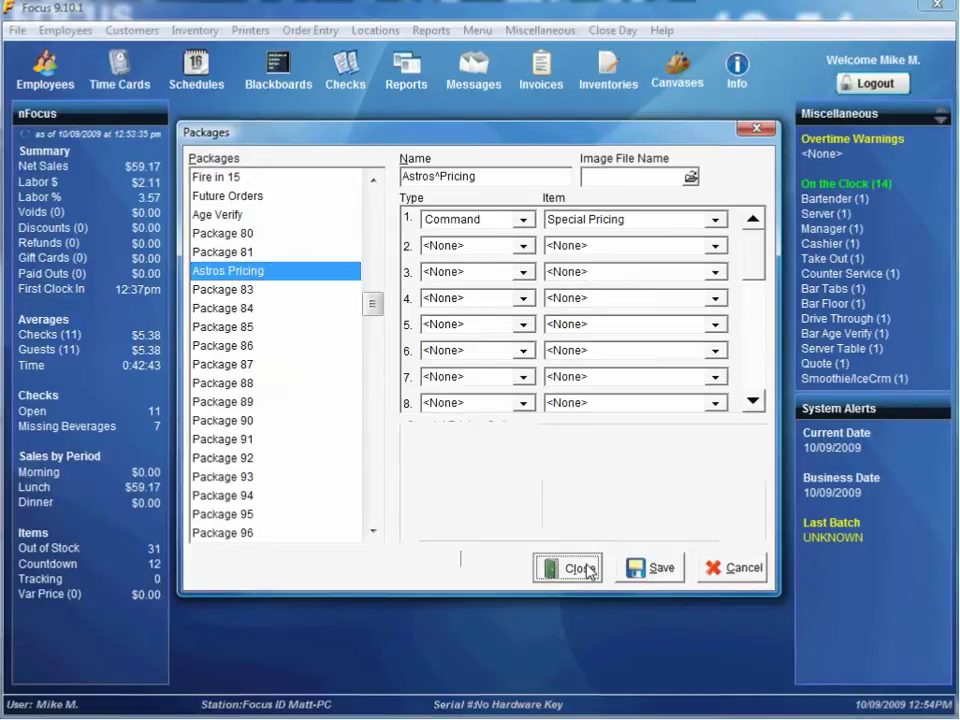
In the canvas designer, add a package button below quantity 6 assigned to Astros^Pricing.
left_click(478, 31)
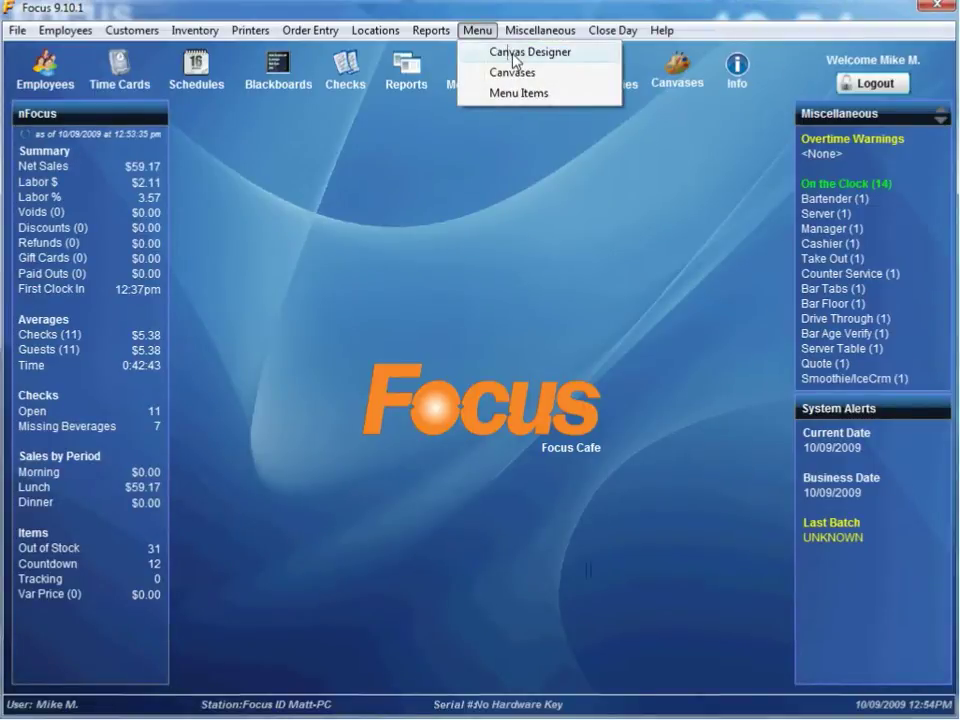
left_click(514, 55)
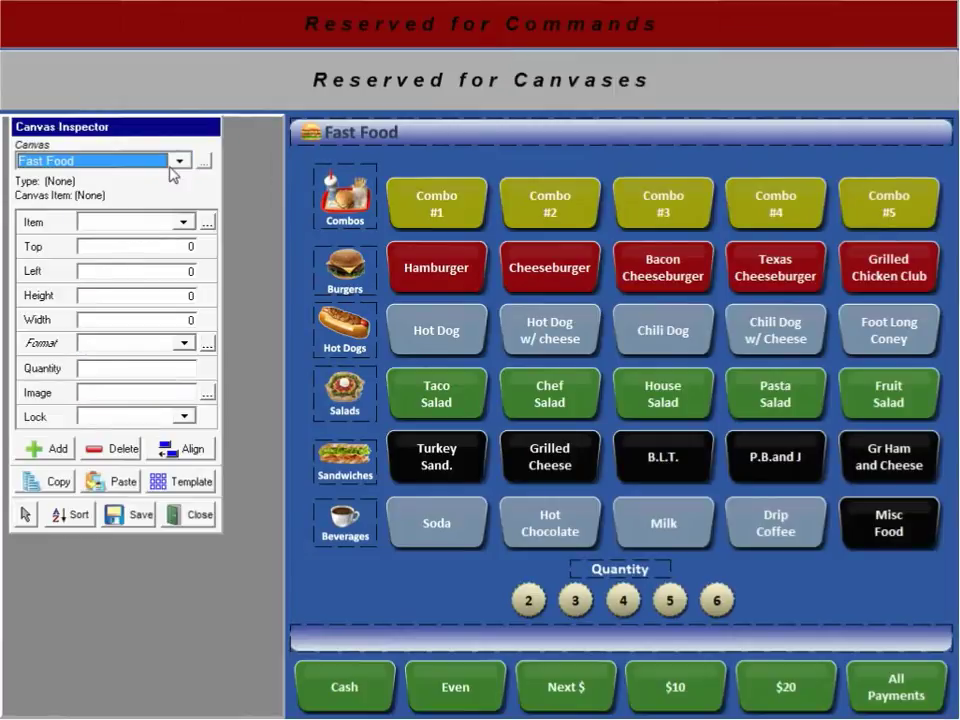
scroll(175, 170, "up", 1)
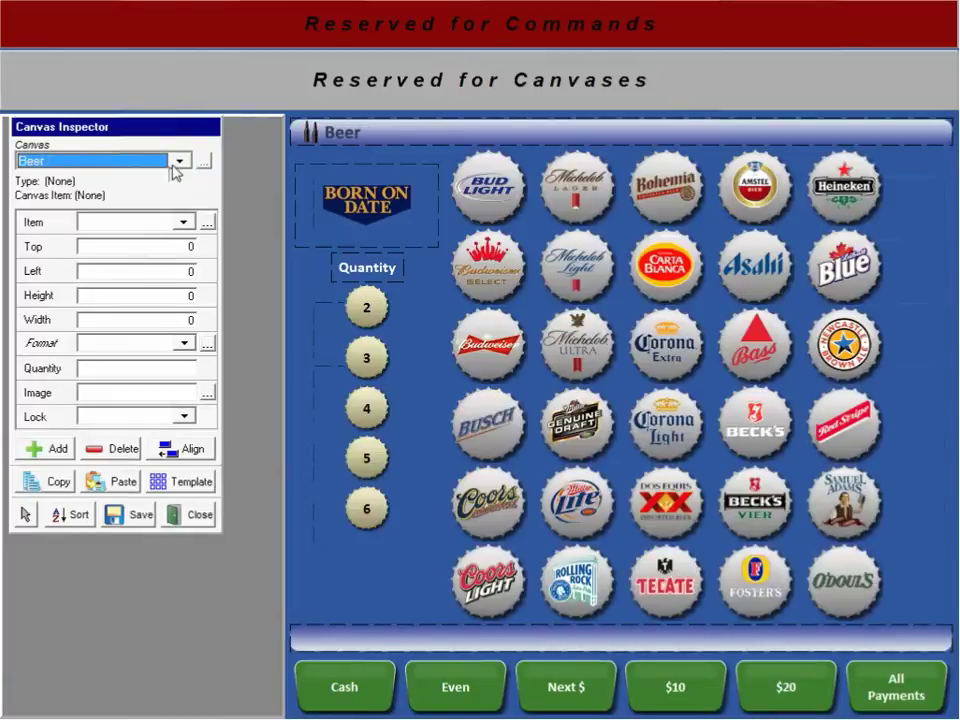
right_click(340, 553)
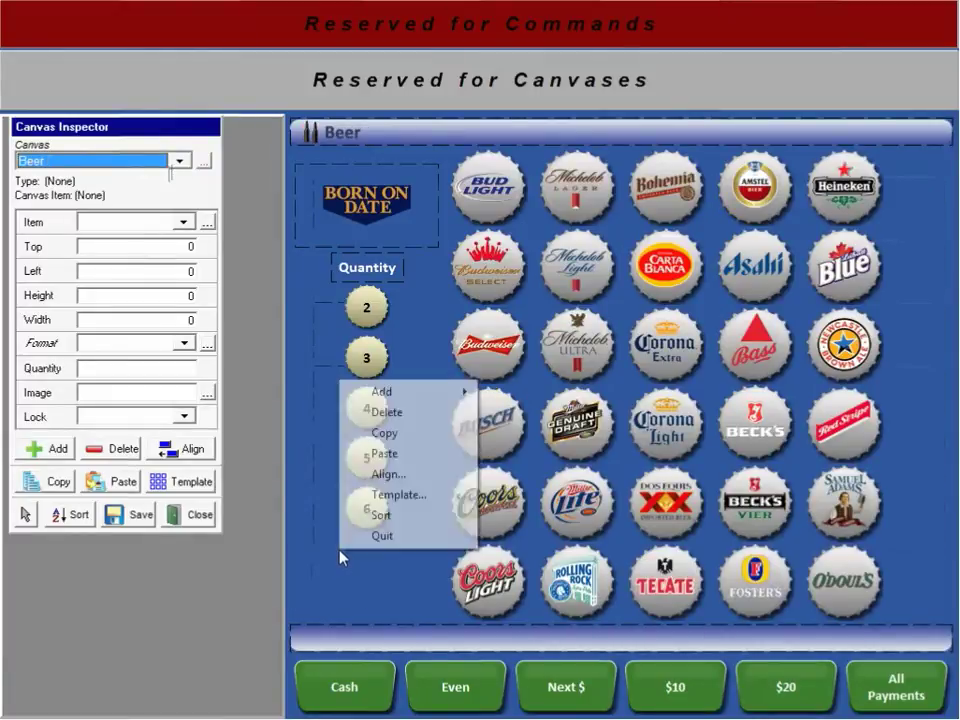
mouse_move(383, 393)
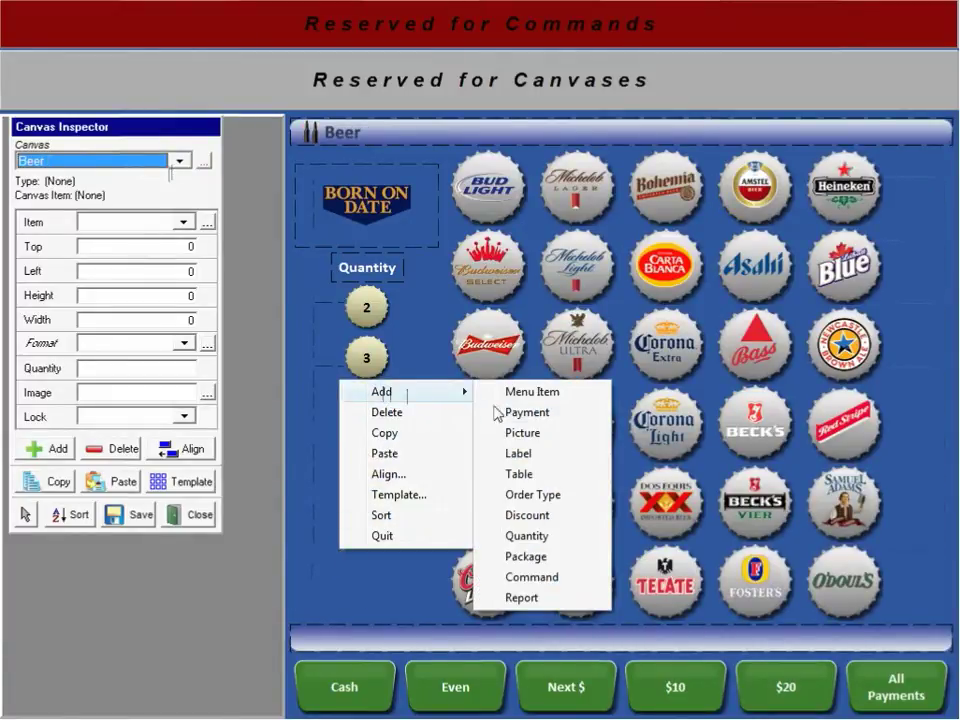
left_click(540, 556)
left_click(348, 555)
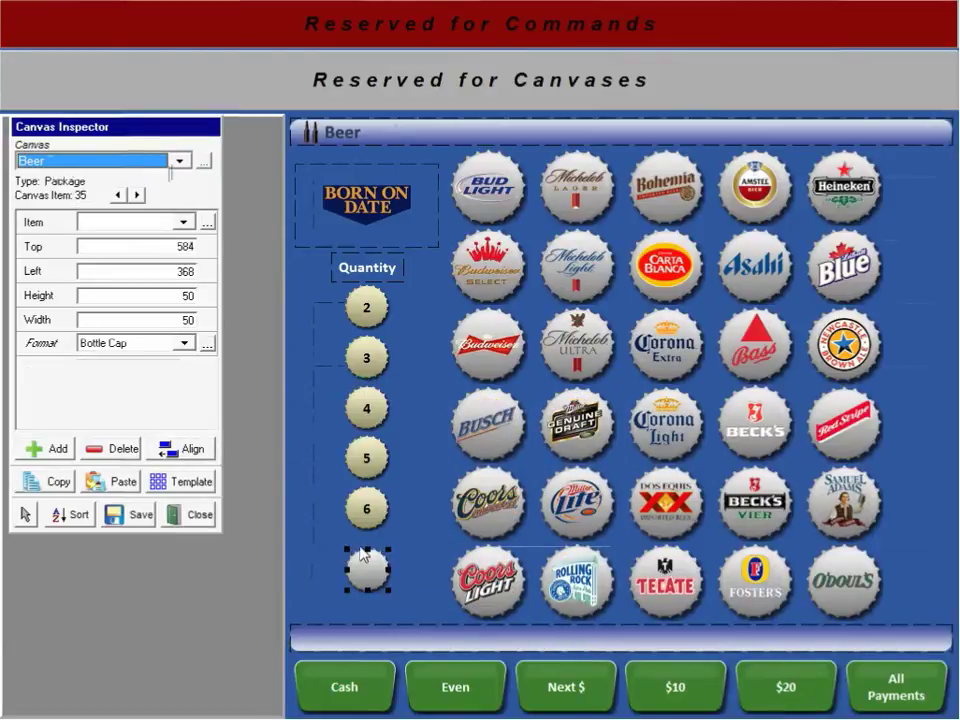
left_click(183, 222)
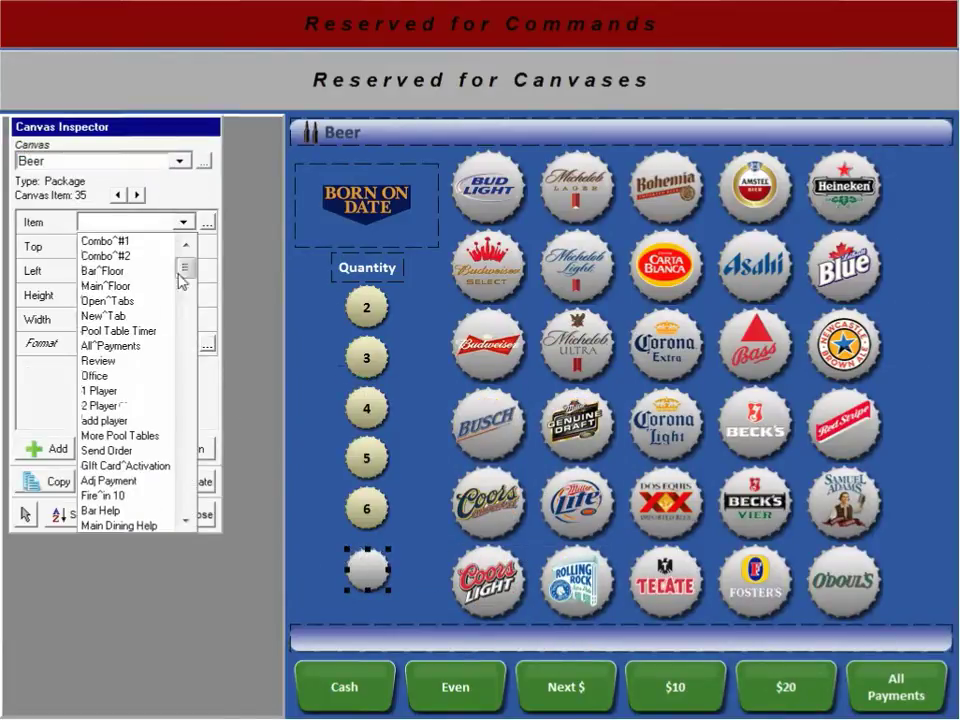
left_click_drag(182, 274, 184, 350)
left_click(150, 302)
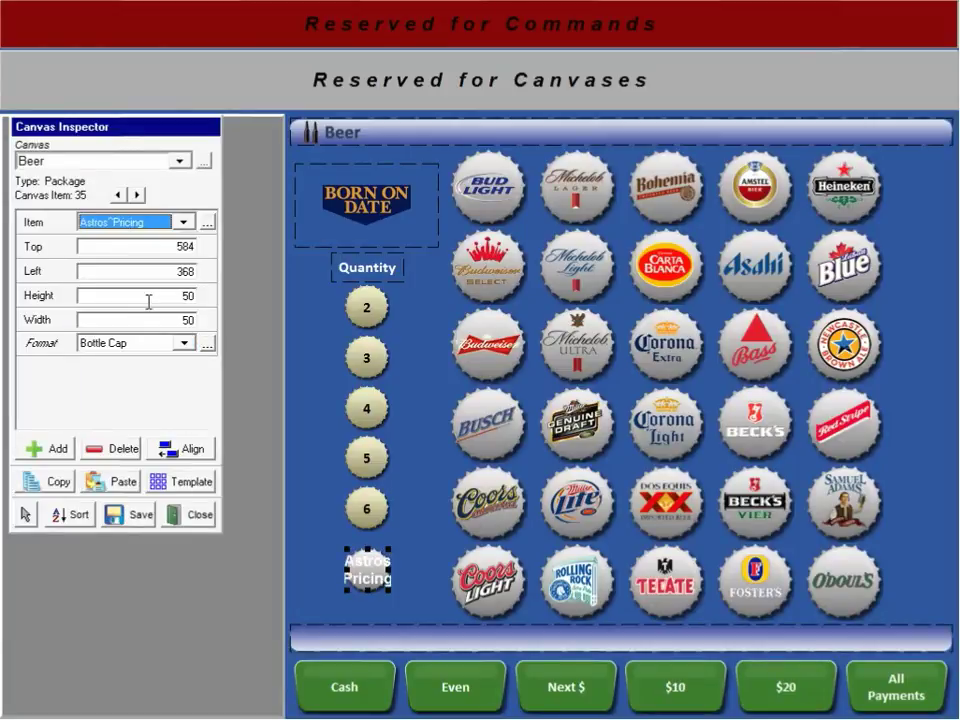
Size the Astros Pricing button to height 75 and width 75.
left_click(371, 520)
left_click(368, 572)
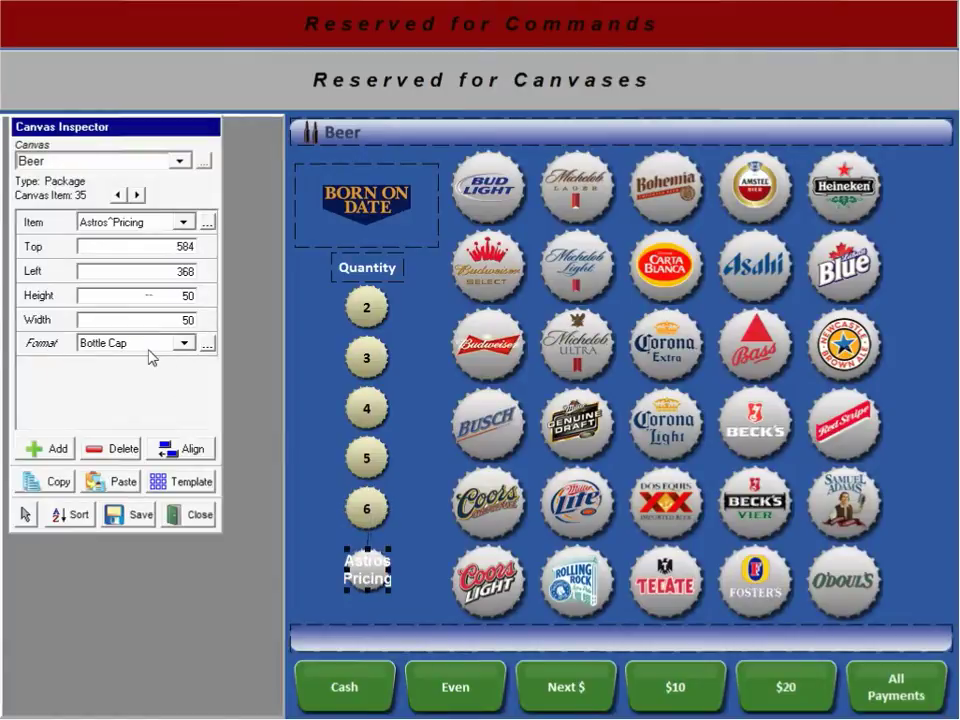
scroll(150, 350, "down", 1)
scroll(193, 424, "down", 4)
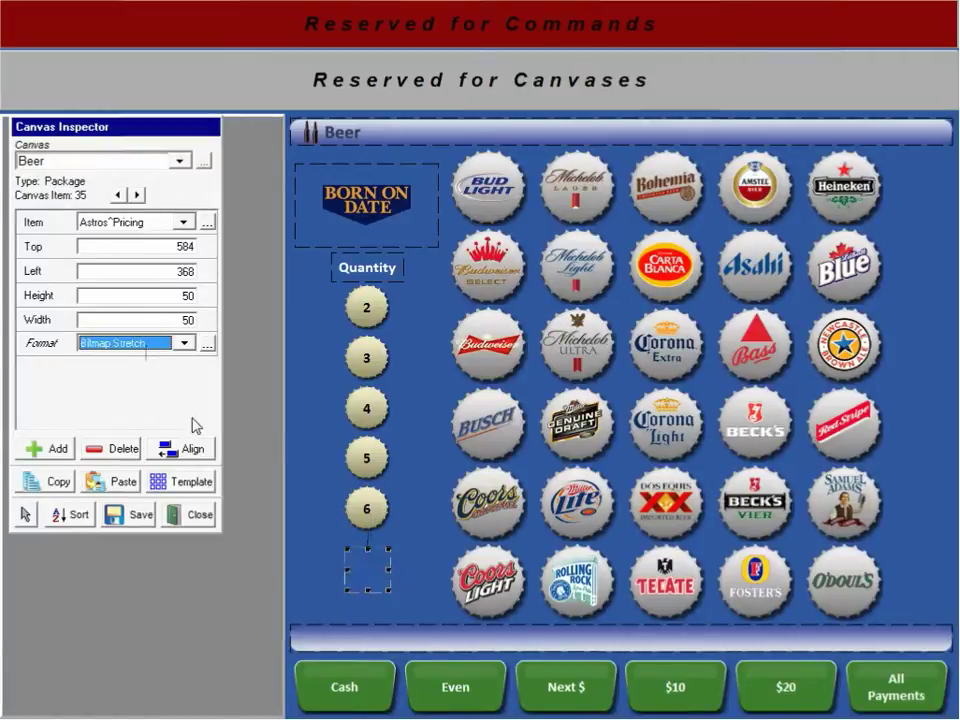
scroll(193, 424, "down", 1)
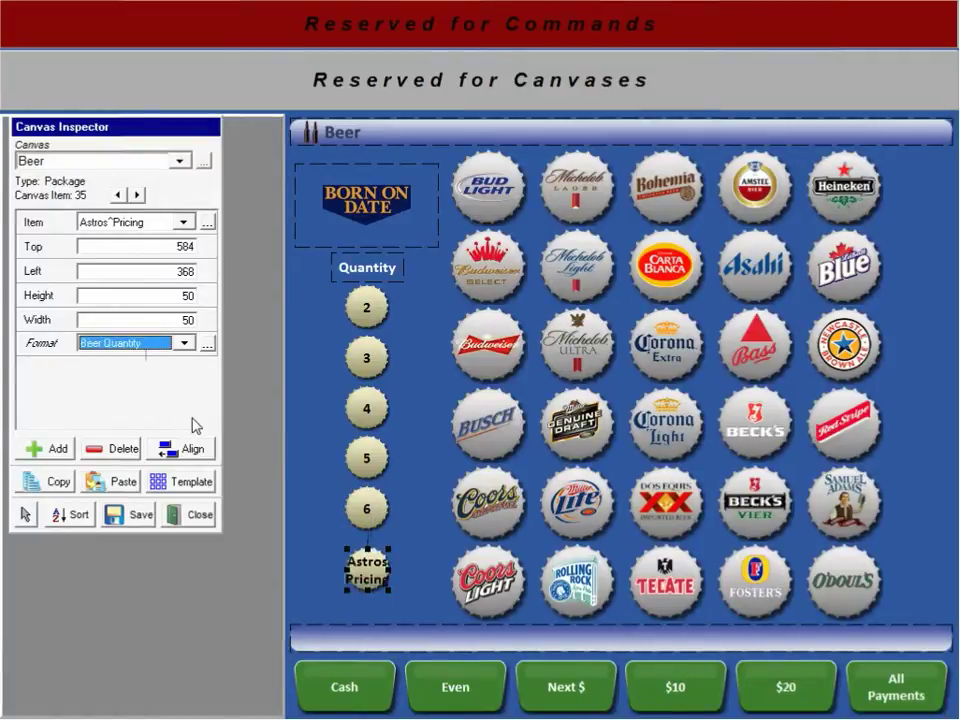
double_click(170, 292)
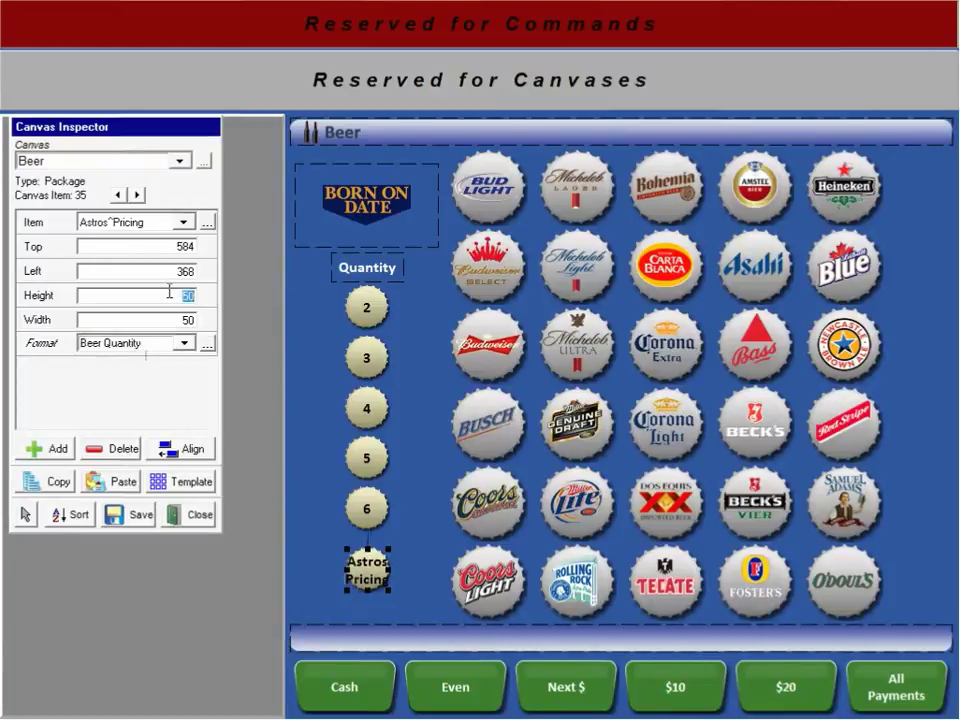
type("75")
key("Tab")
type("75")
key("Tab")
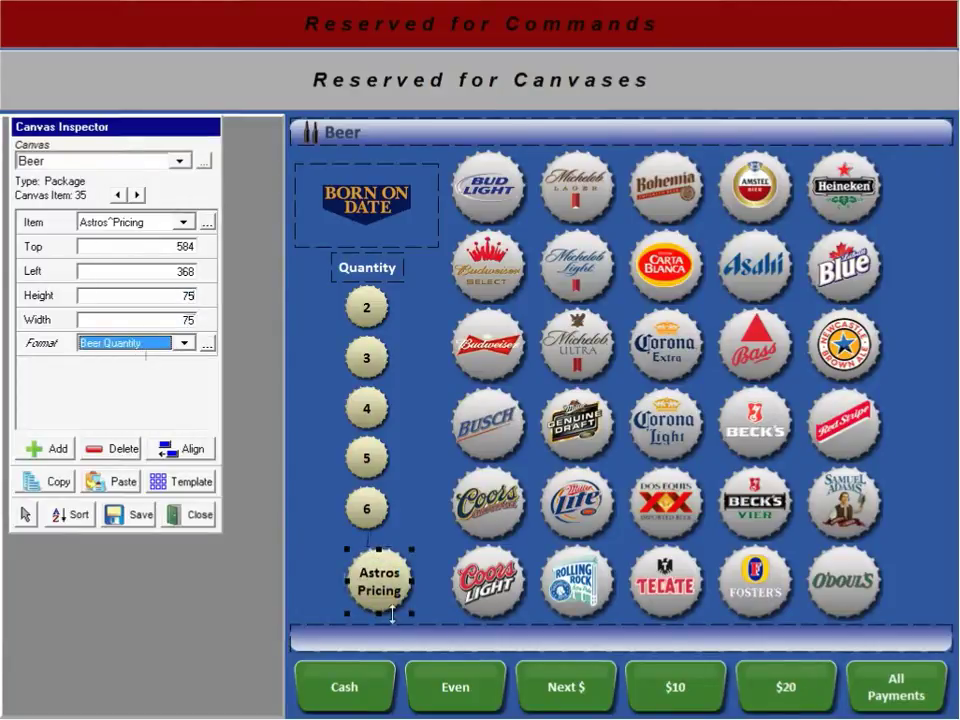
Align the button under the 6 quantity button, then save and close the Beer canvas.
left_click_drag(388, 588, 373, 579)
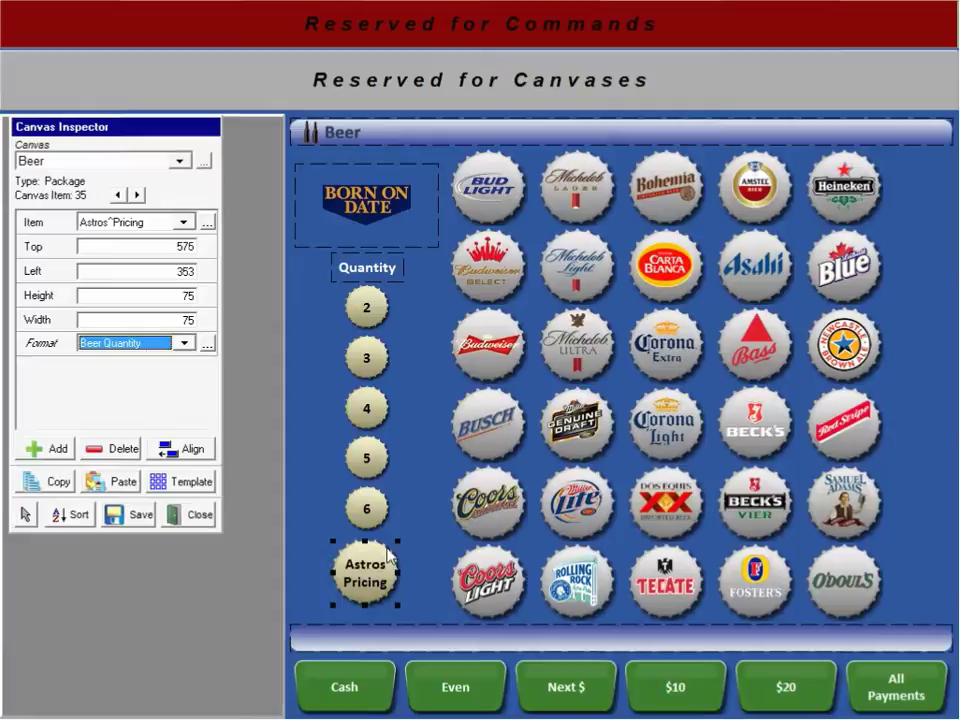
left_click(407, 518)
left_click(147, 518)
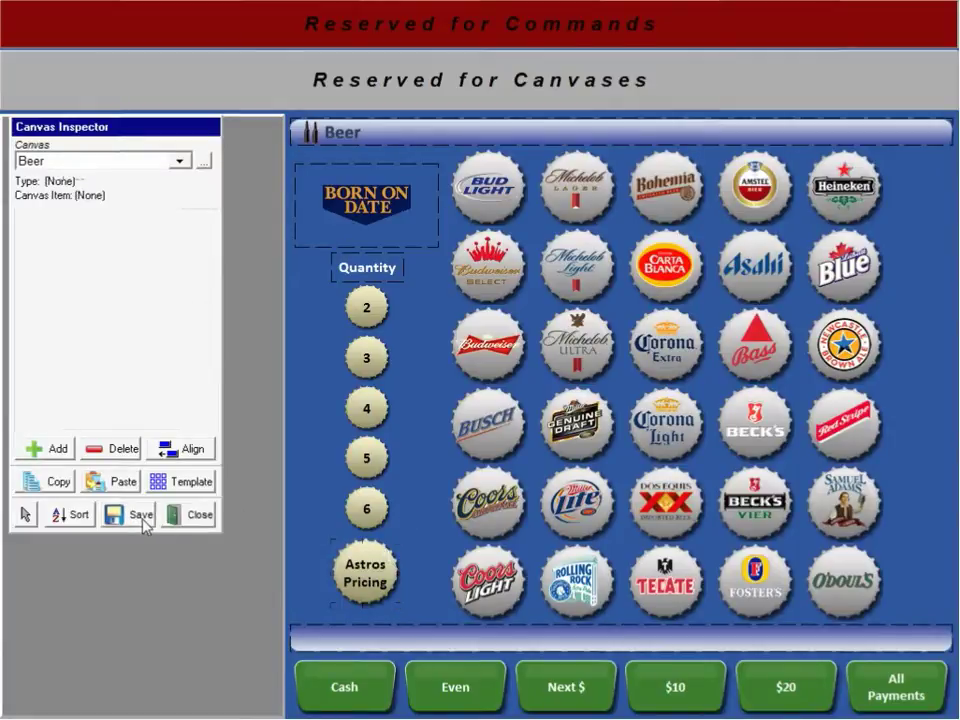
left_click(192, 517)
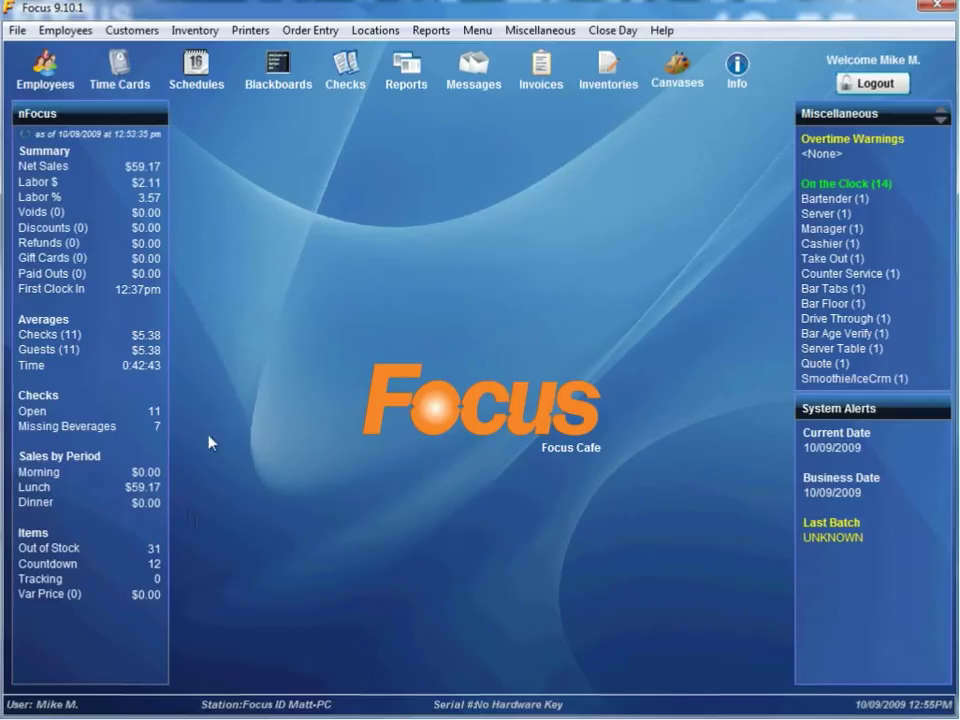
Search the Bartender job's rights for 'Special' to check Ring - Special Pricing, then close Jobs.
left_click(65, 30)
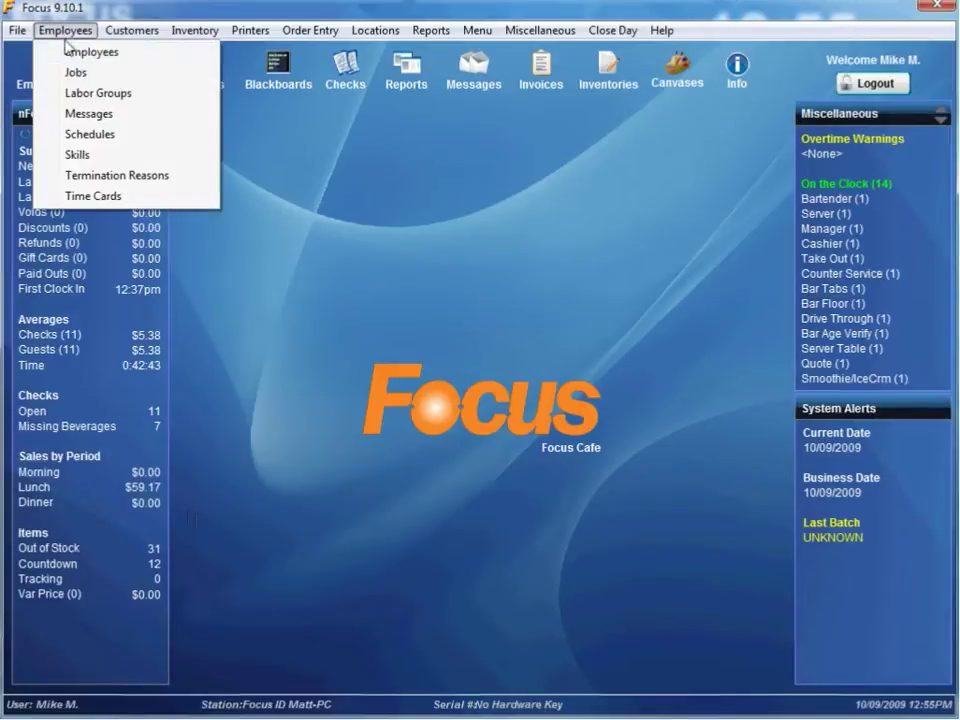
left_click(65, 30)
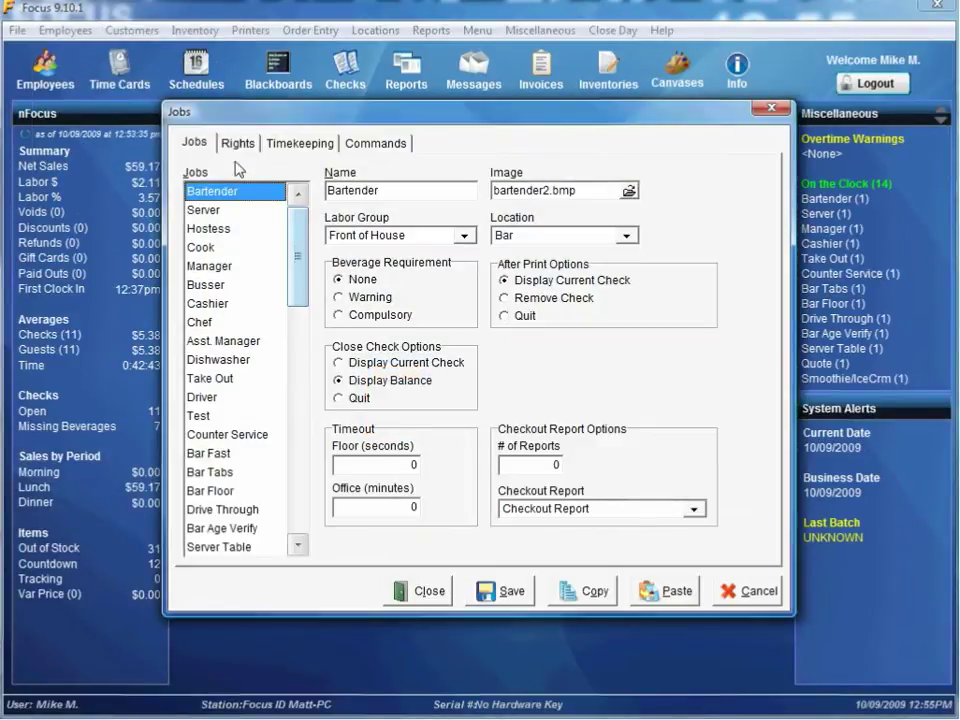
left_click(237, 142)
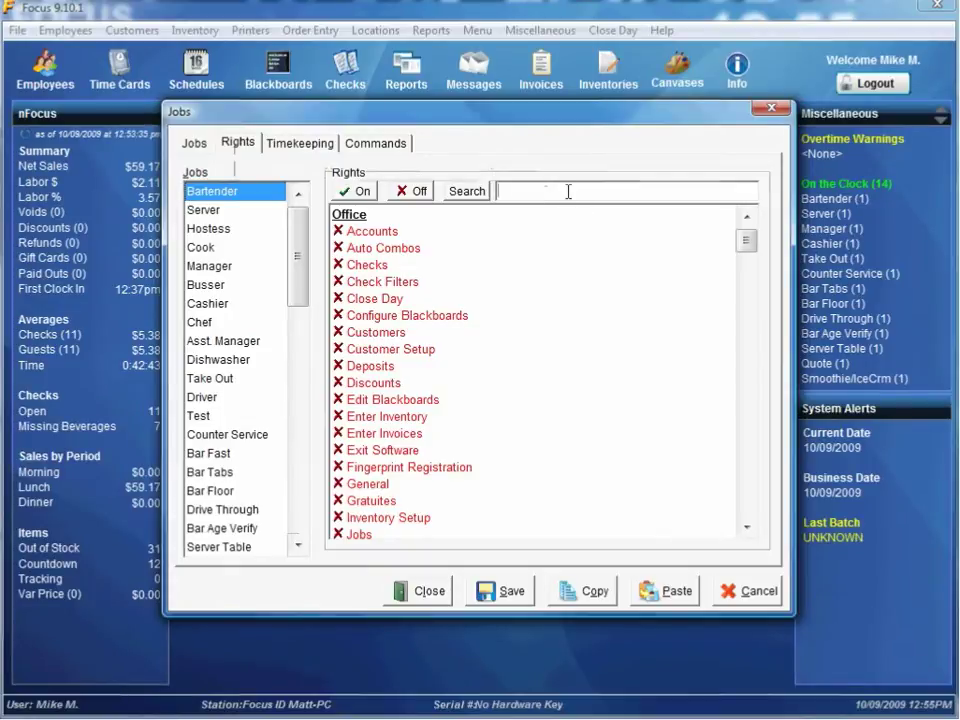
type("Special")
left_click(467, 191)
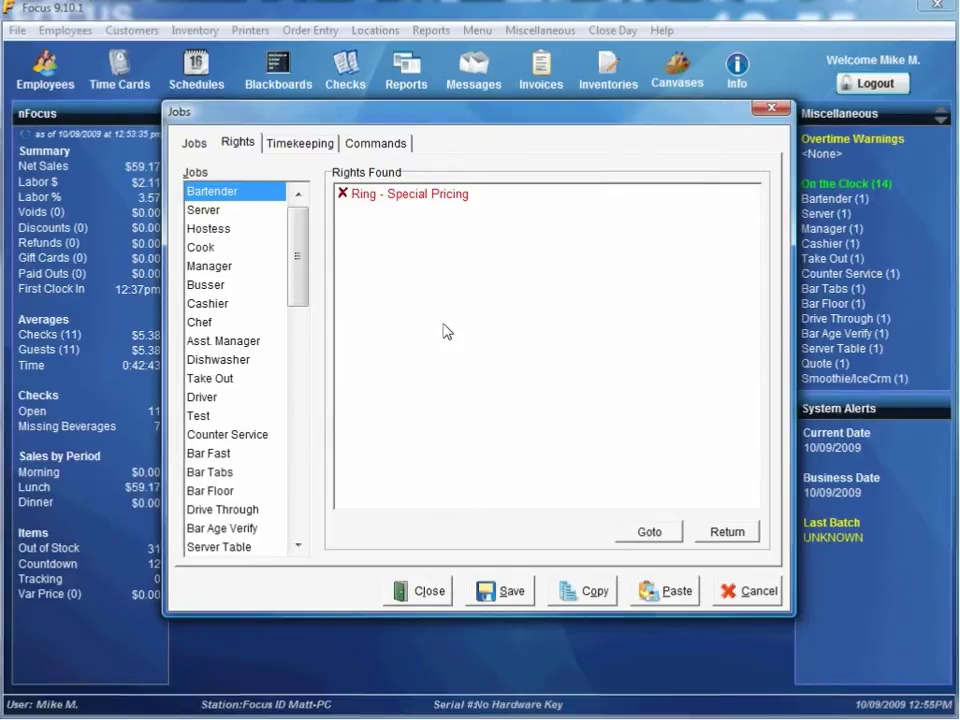
left_click(407, 591)
Log in, ring a Coors Light at 3.50, enable Astros Pricing, and ring another at 1.50.
left_click(936, 6)
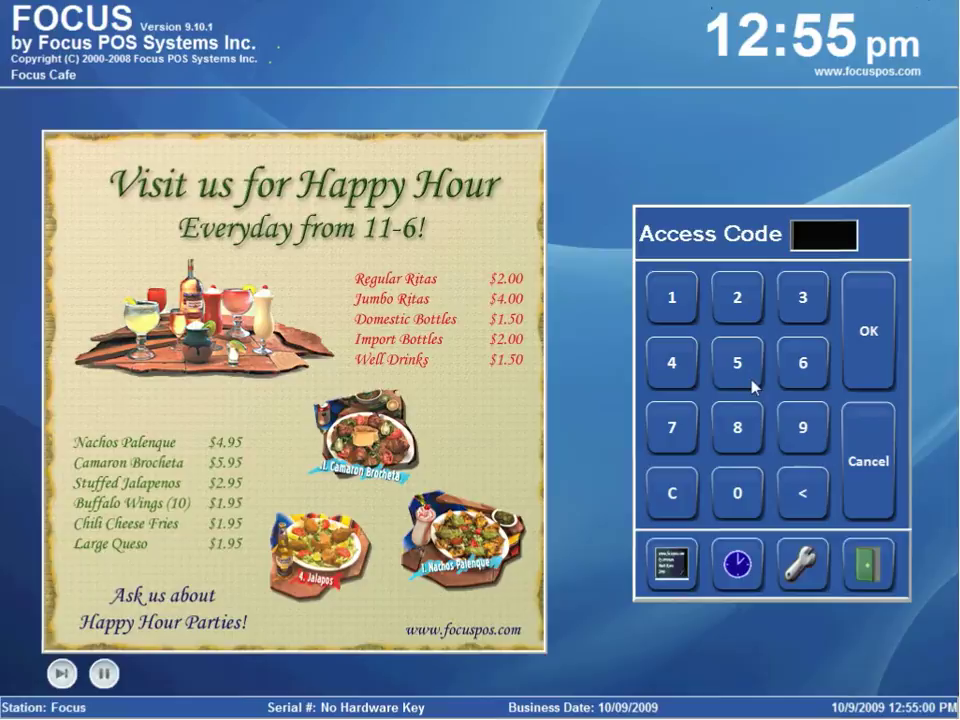
left_click(750, 386)
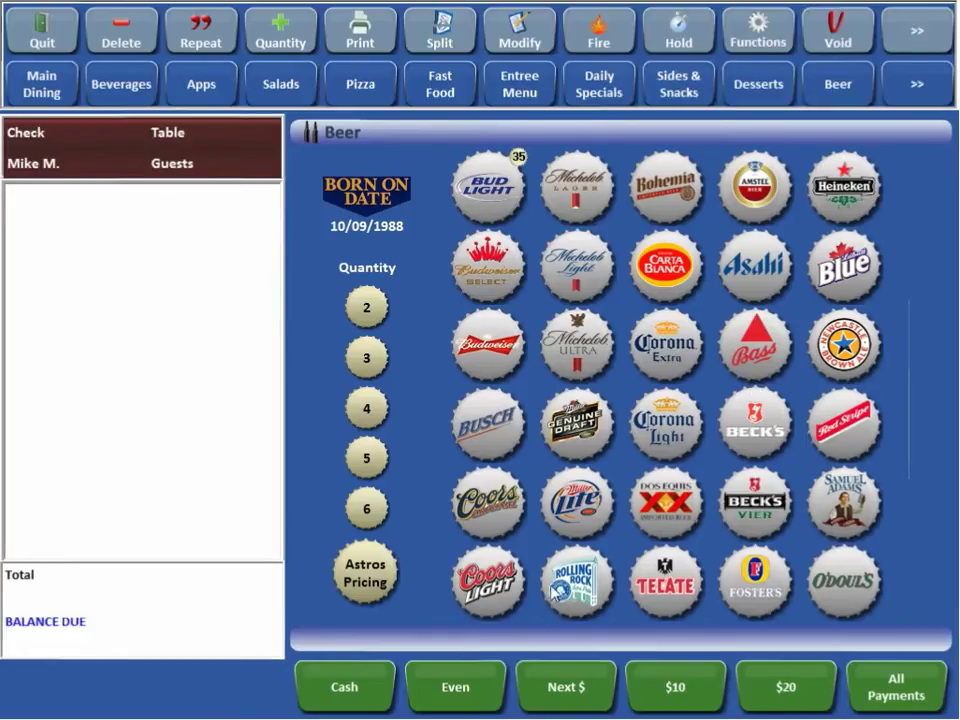
left_click(502, 517)
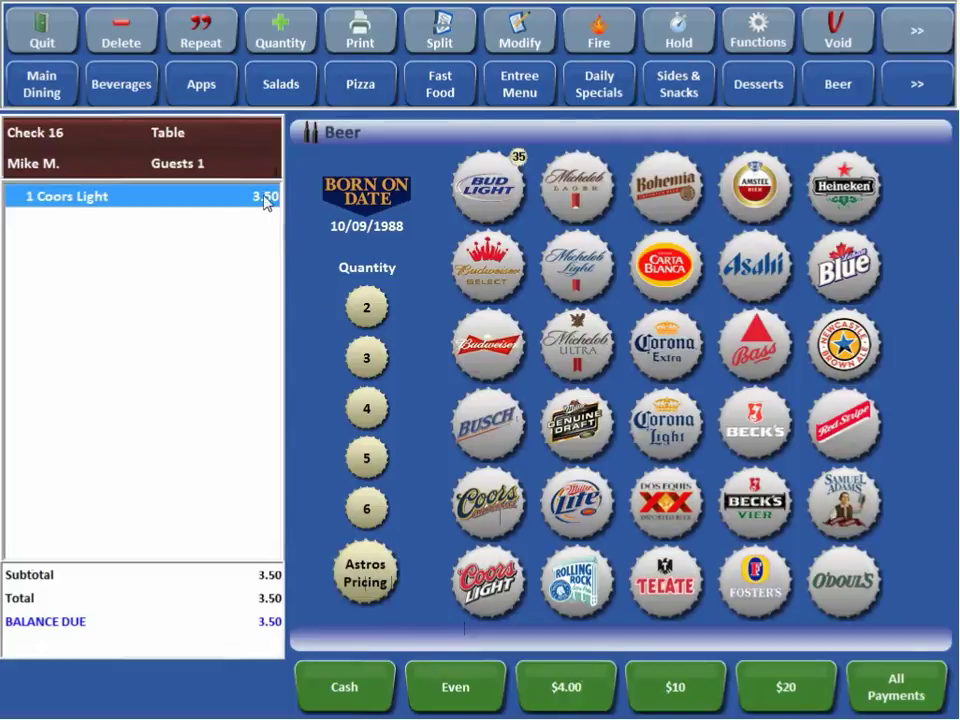
left_click(366, 578)
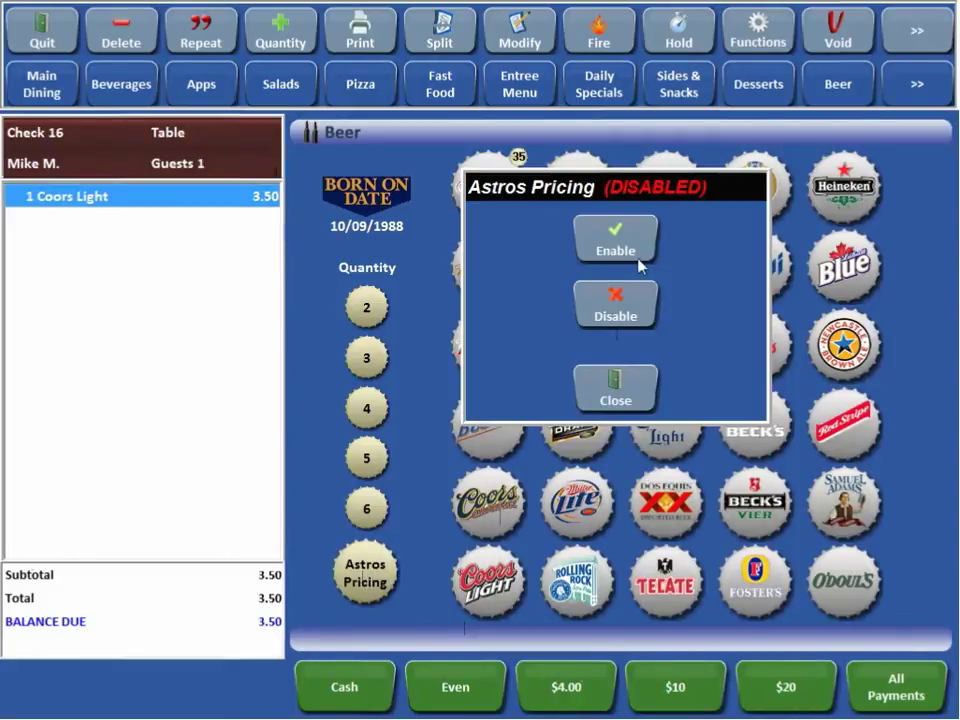
left_click(641, 256)
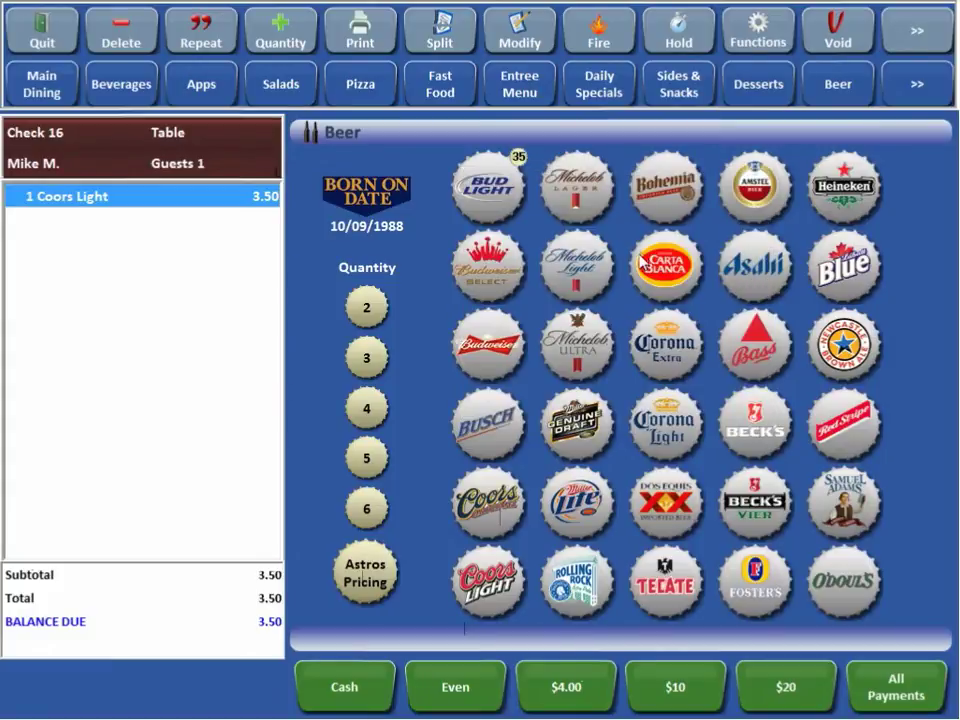
left_click(502, 594)
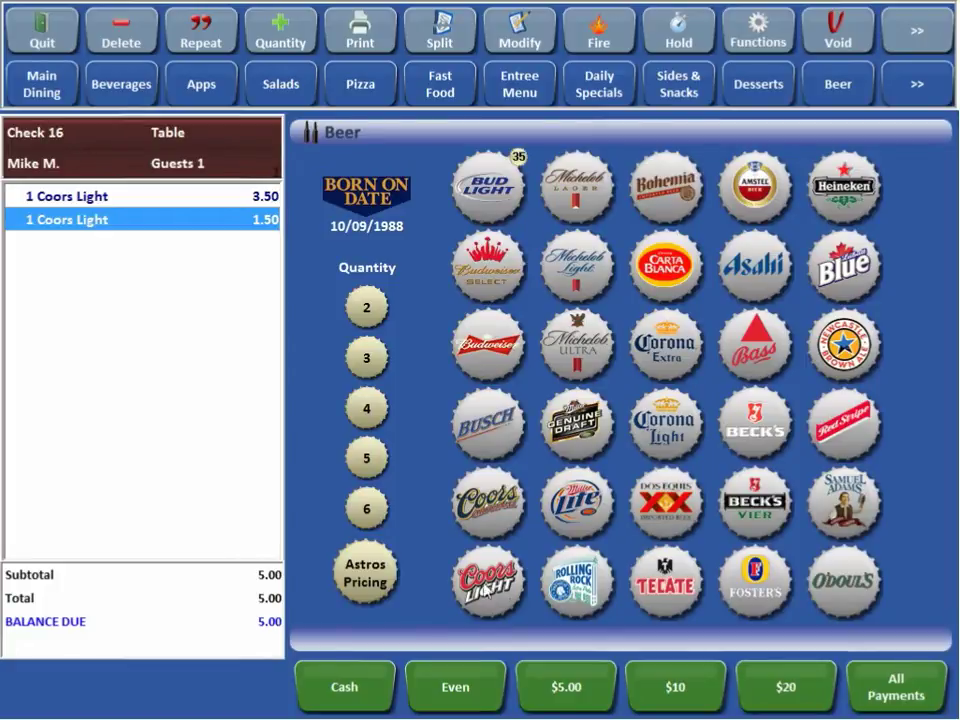
Disable Astros Pricing, ring a Coors Light at 3.50, re-enable it, and quit to login.
left_click(366, 573)
left_click(630, 305)
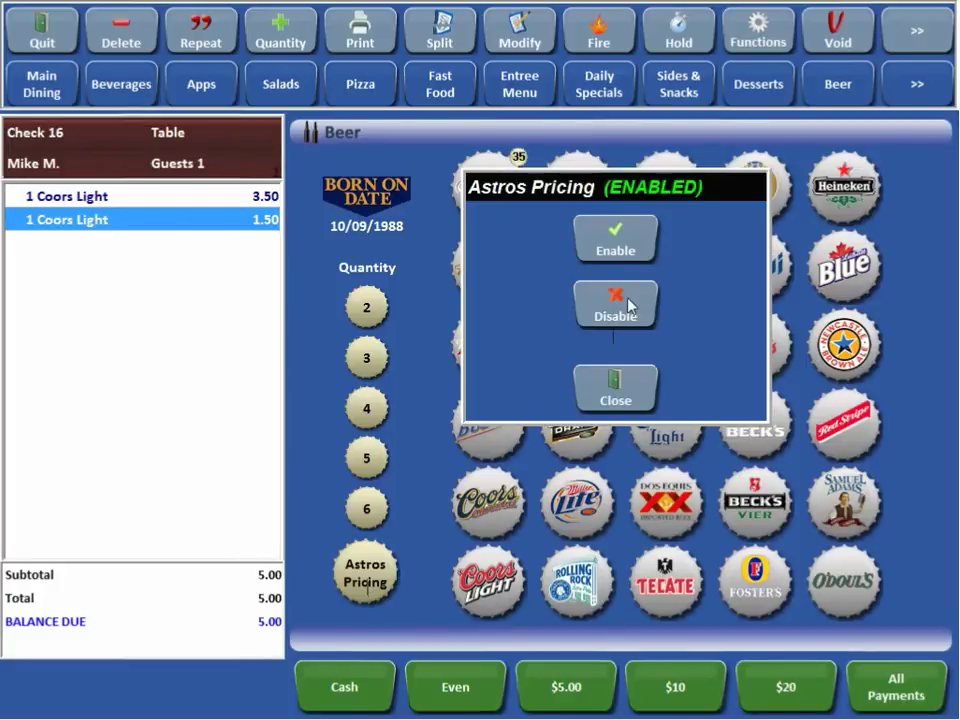
left_click(500, 588)
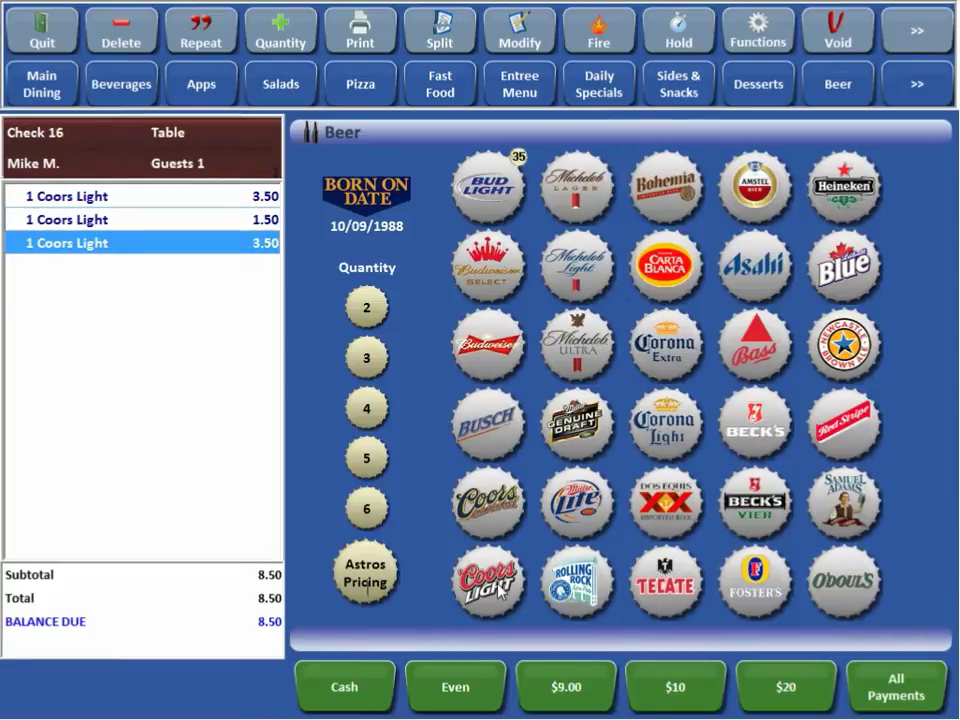
left_click(372, 578)
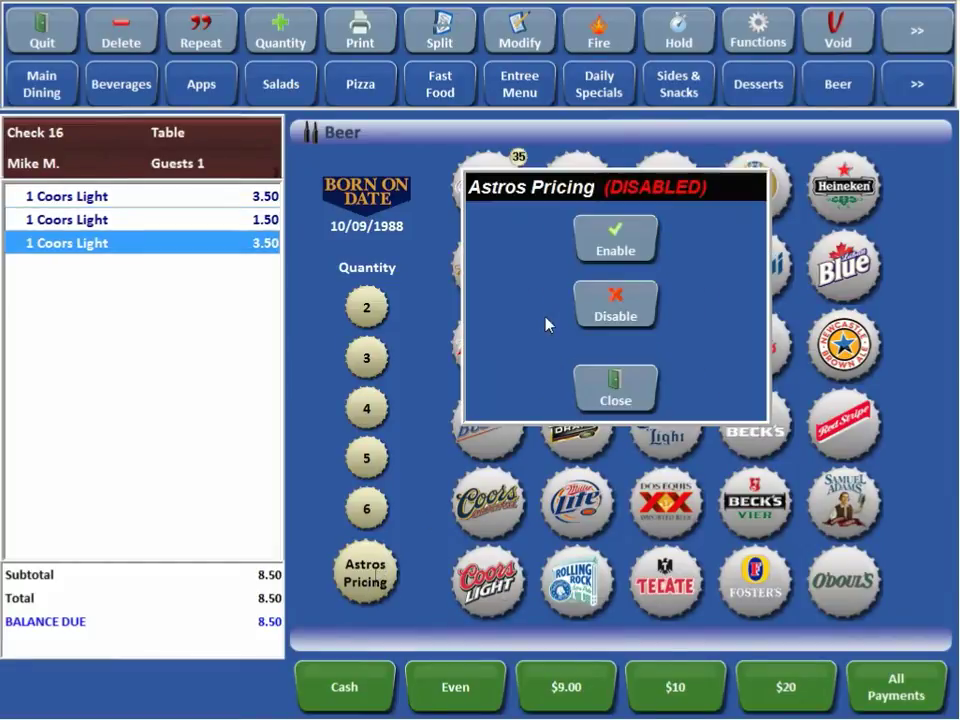
left_click(614, 242)
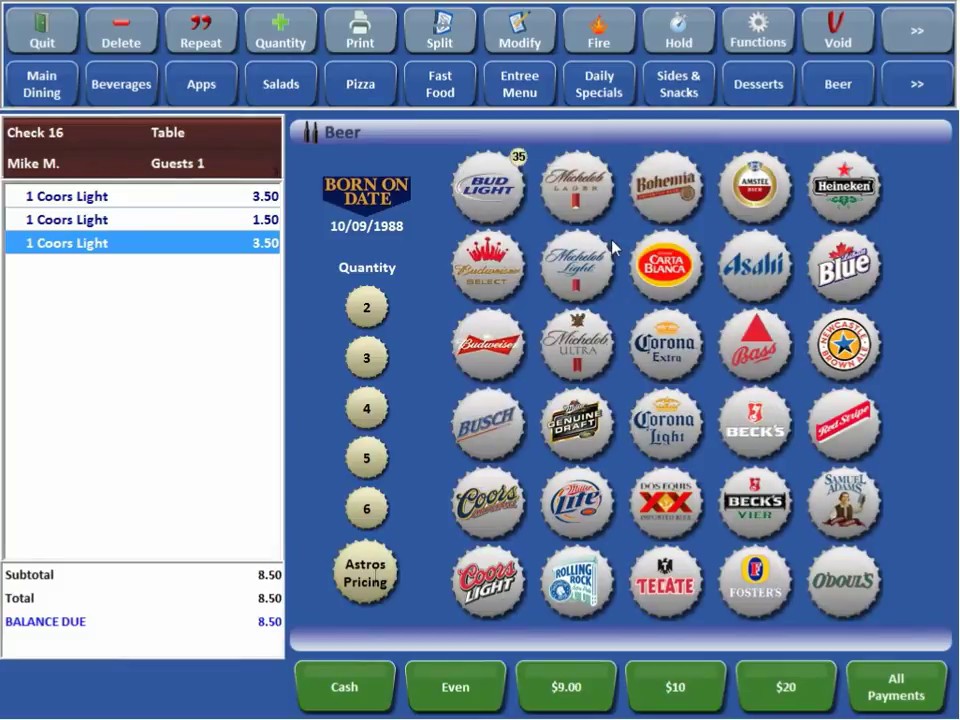
left_click(37, 24)
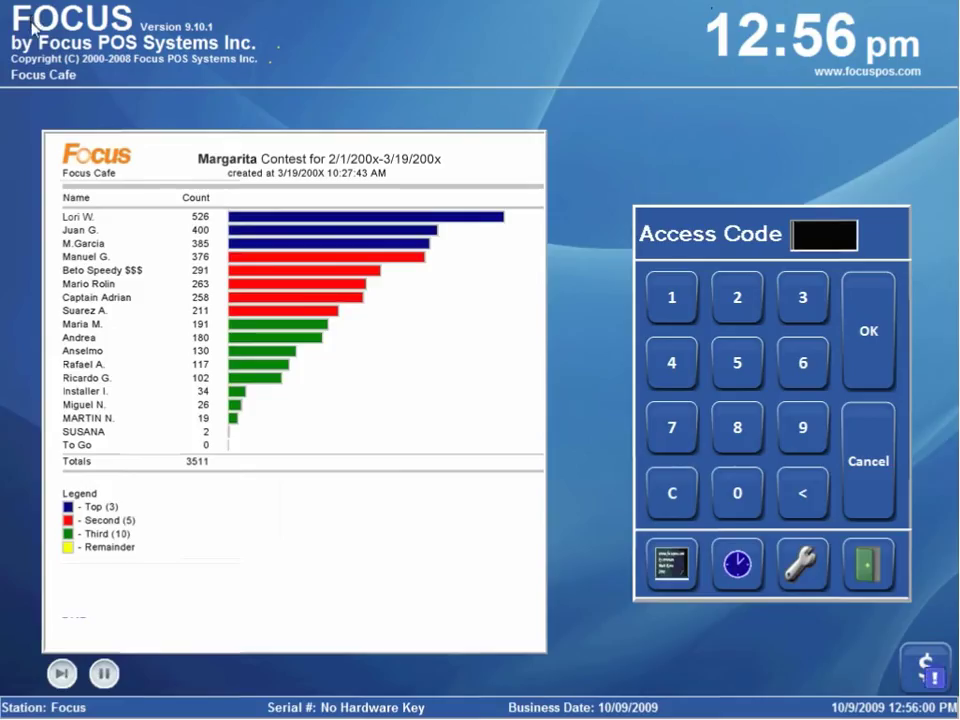
left_click(926, 668)
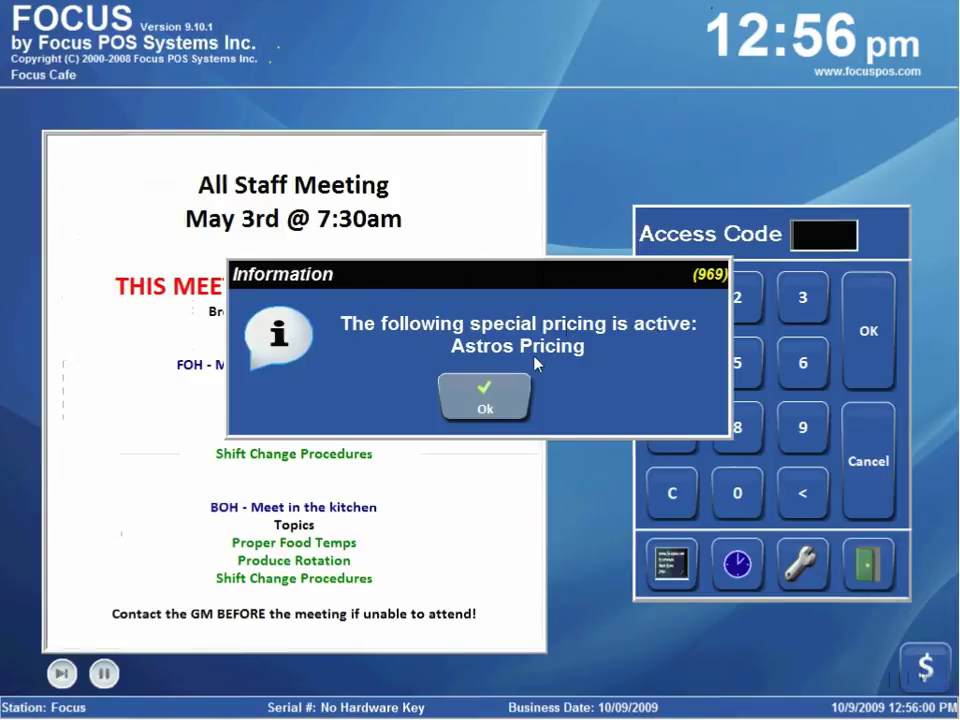
left_click(470, 393)
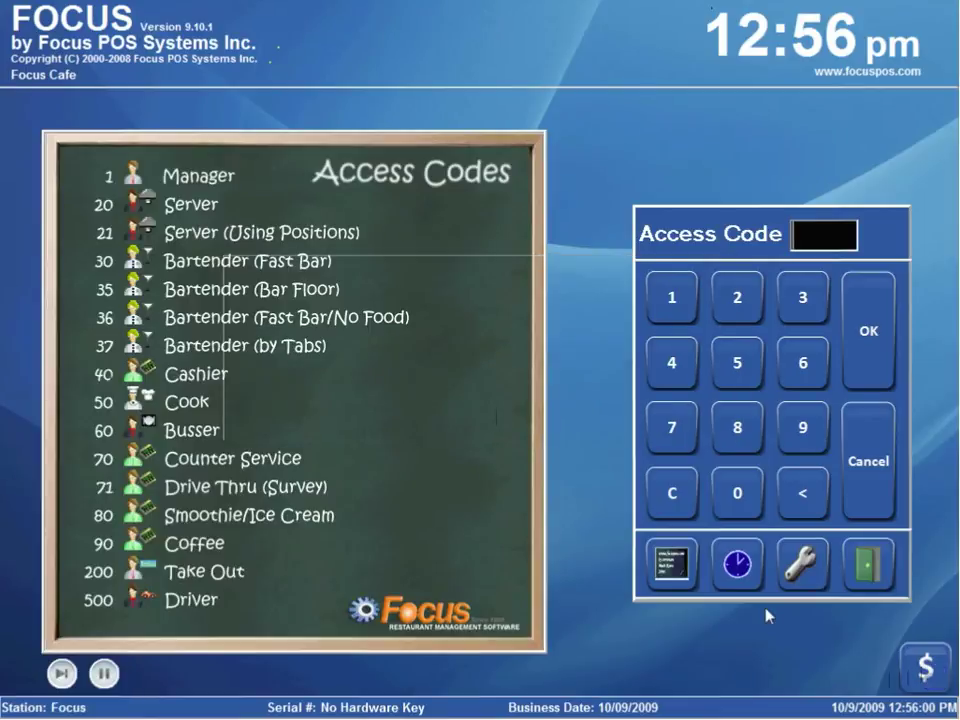